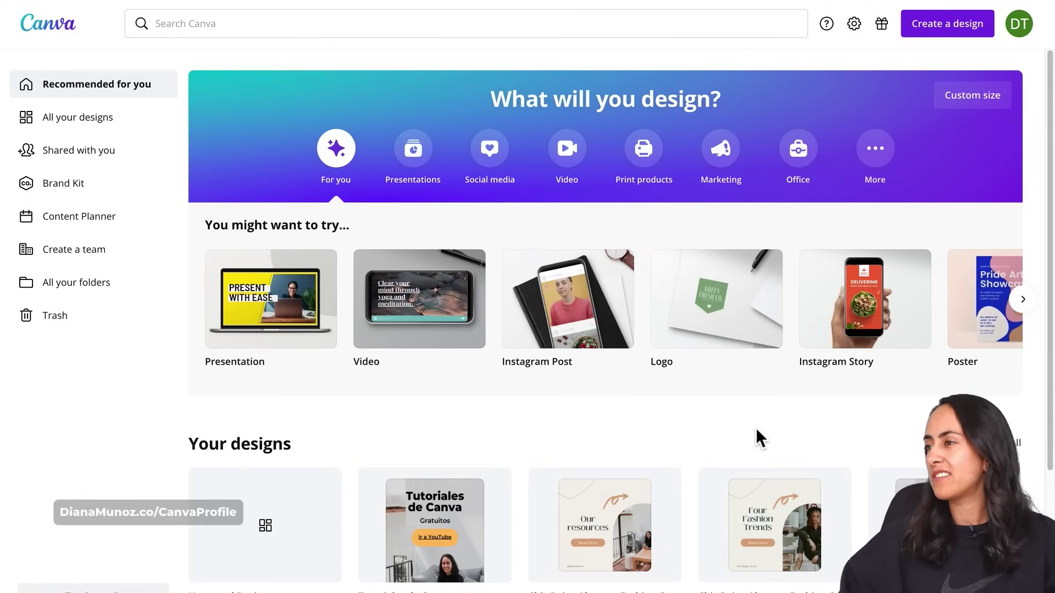
Create an Instagram Post design and apply all 6 pages of the Chic Beige Abstract Fashion Carousel template
mouse_move(588, 358)
click(569, 283)
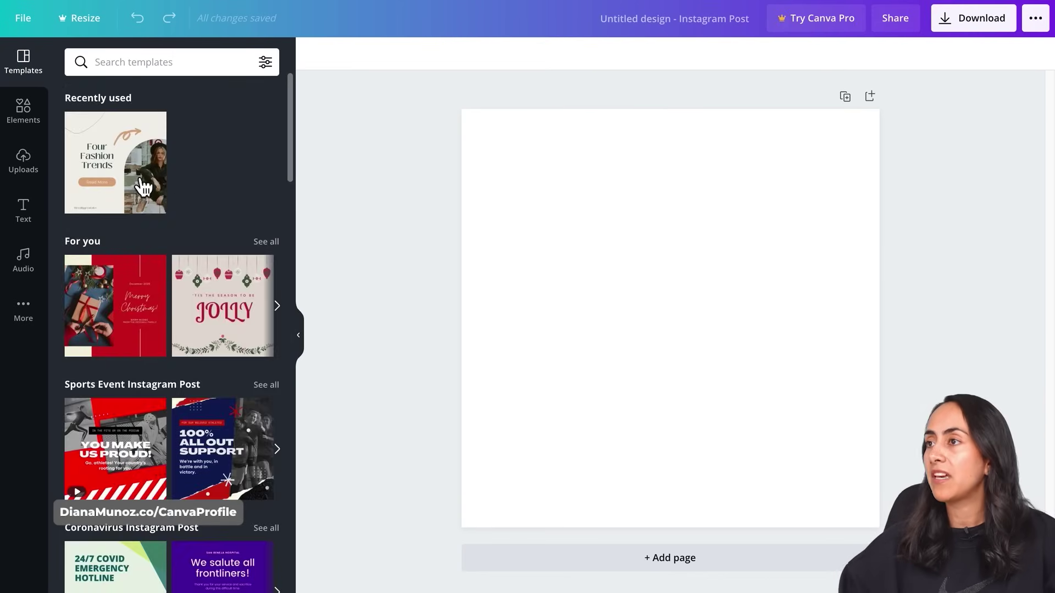
click(128, 178)
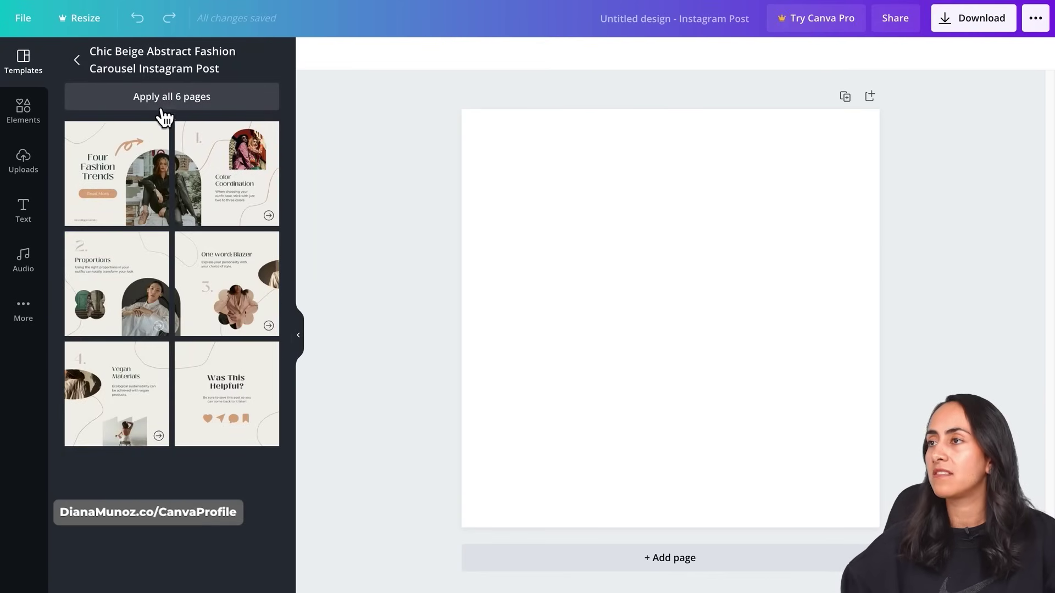
click(186, 104)
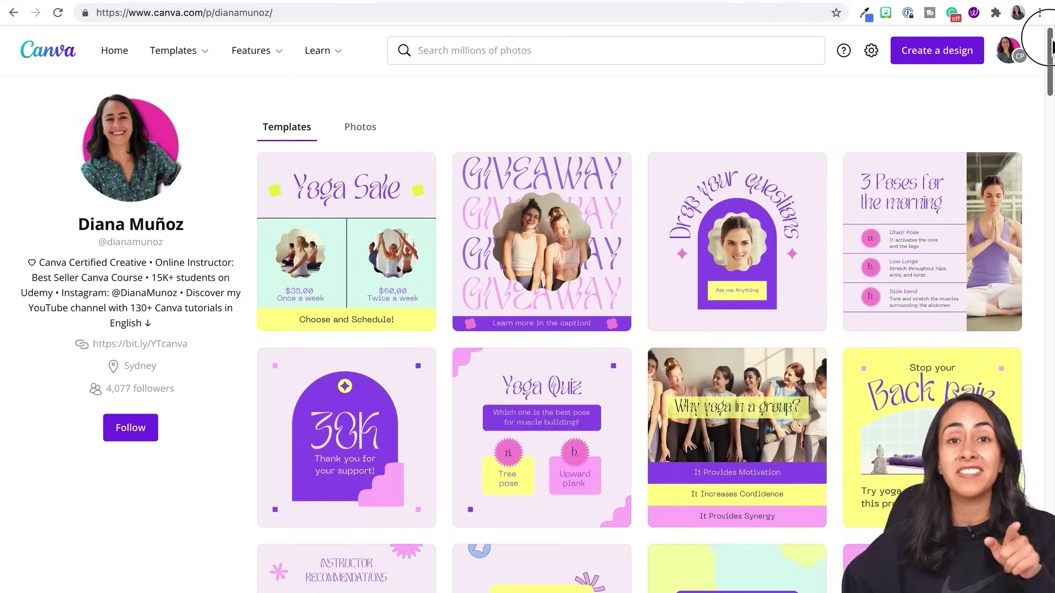
Look through the templates on the creator's Canva profile page
scroll(128, 412, down, 7)
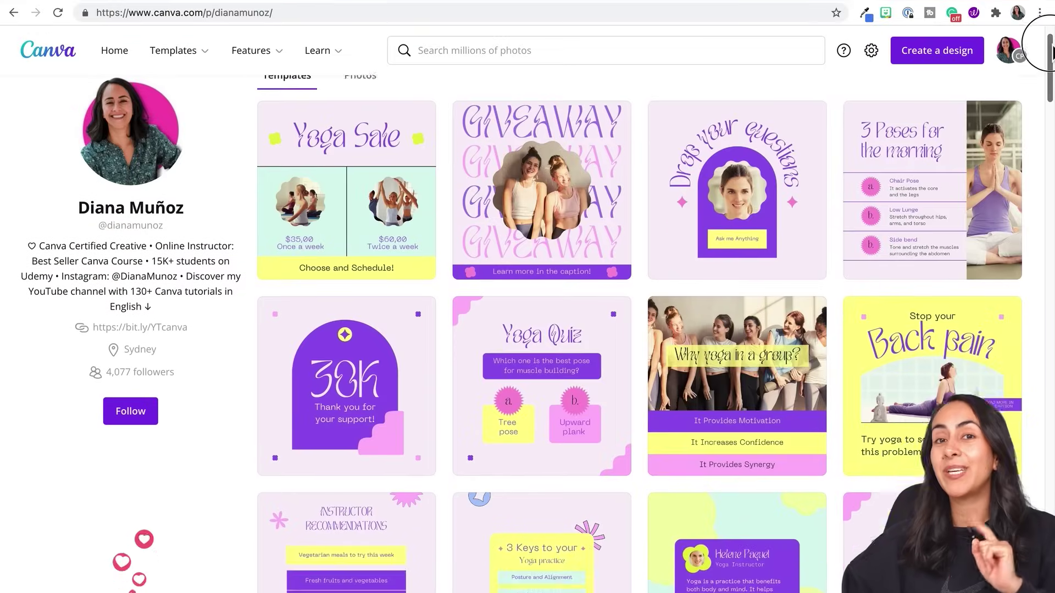
scroll(127, 411, down, 18)
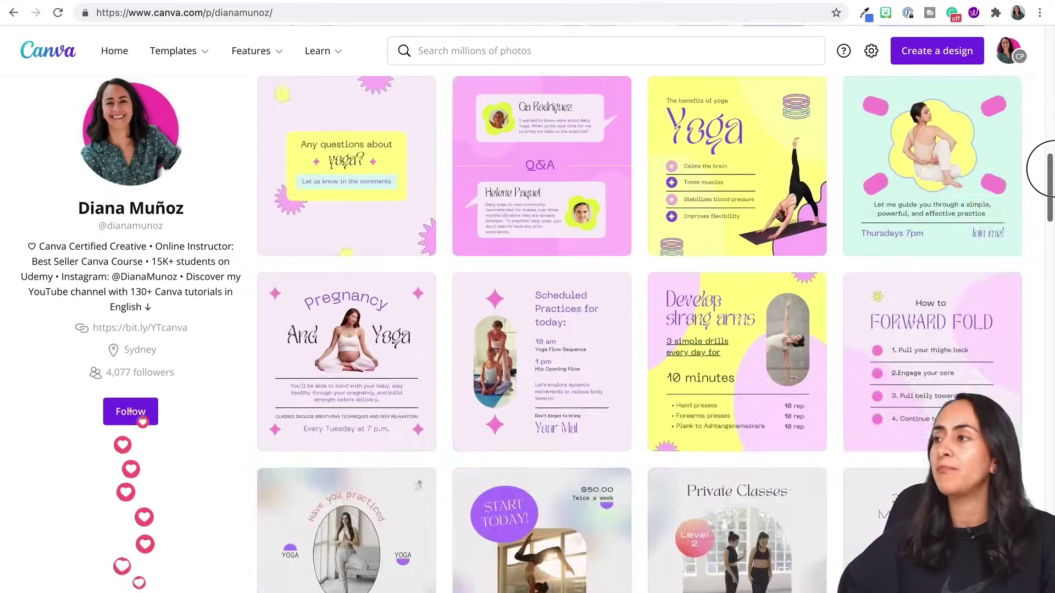
scroll(128, 412, down, 20)
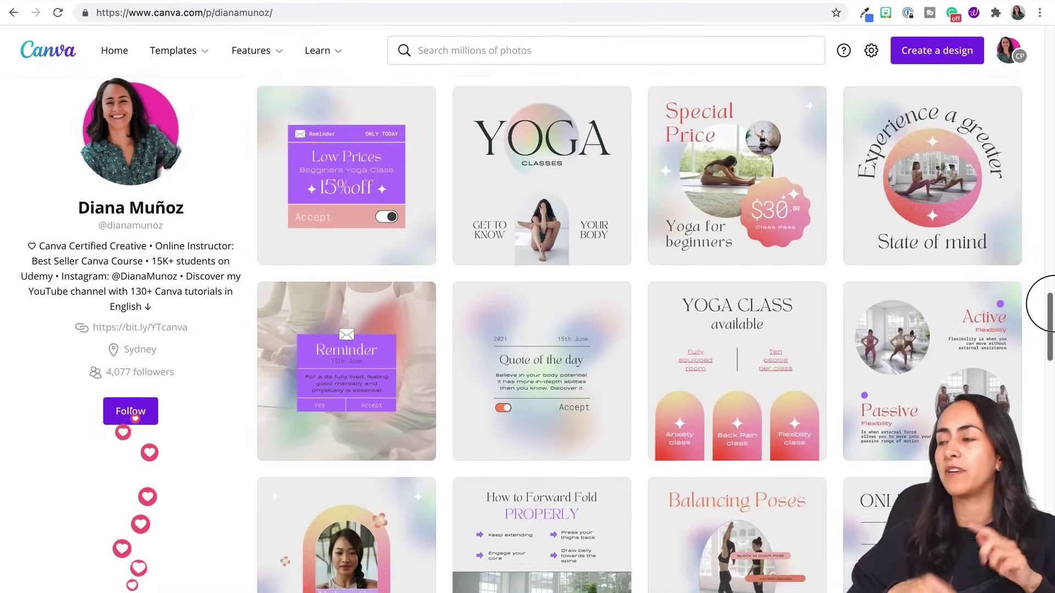
scroll(130, 411, down, 2)
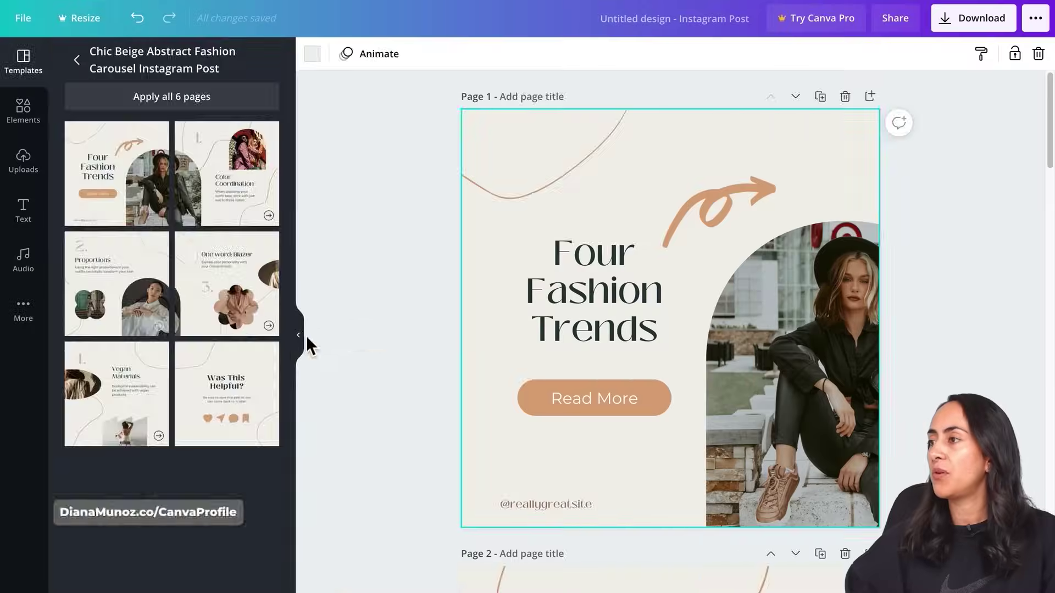
Review the pages of the fashion carousel at 43% zoom and return to the first page
click(302, 343)
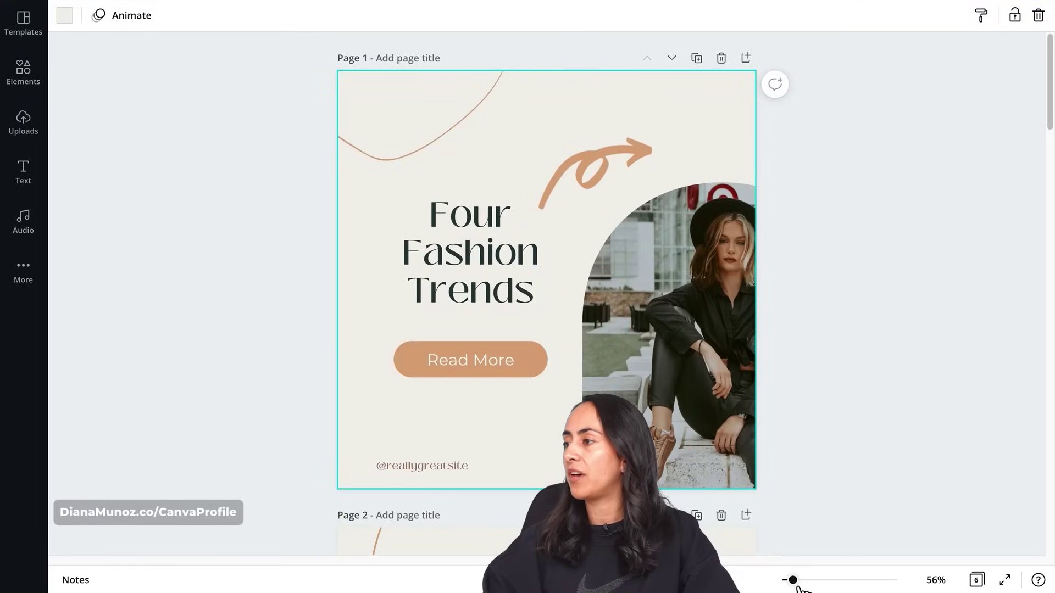
drag(794, 577, 789, 577)
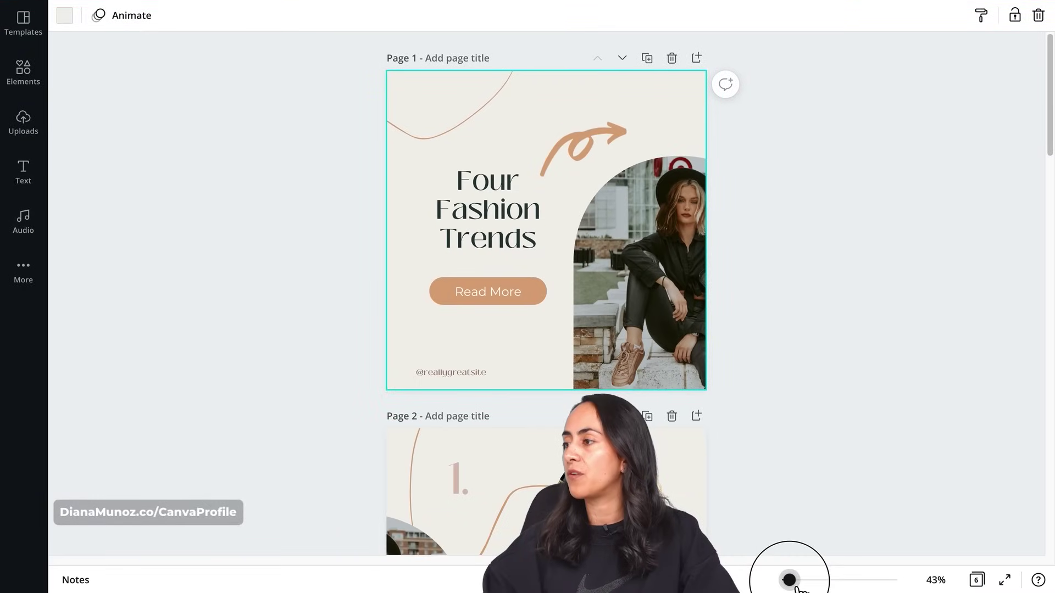
scroll(881, 417, down, 10)
scroll(881, 417, down, 10)
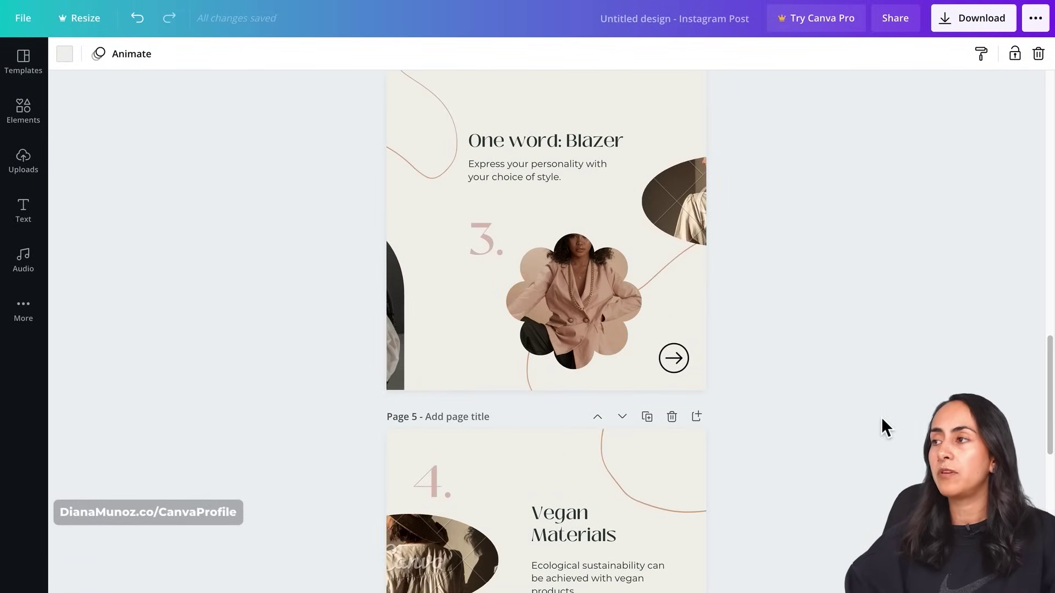
drag(1051, 329, 1050, 113)
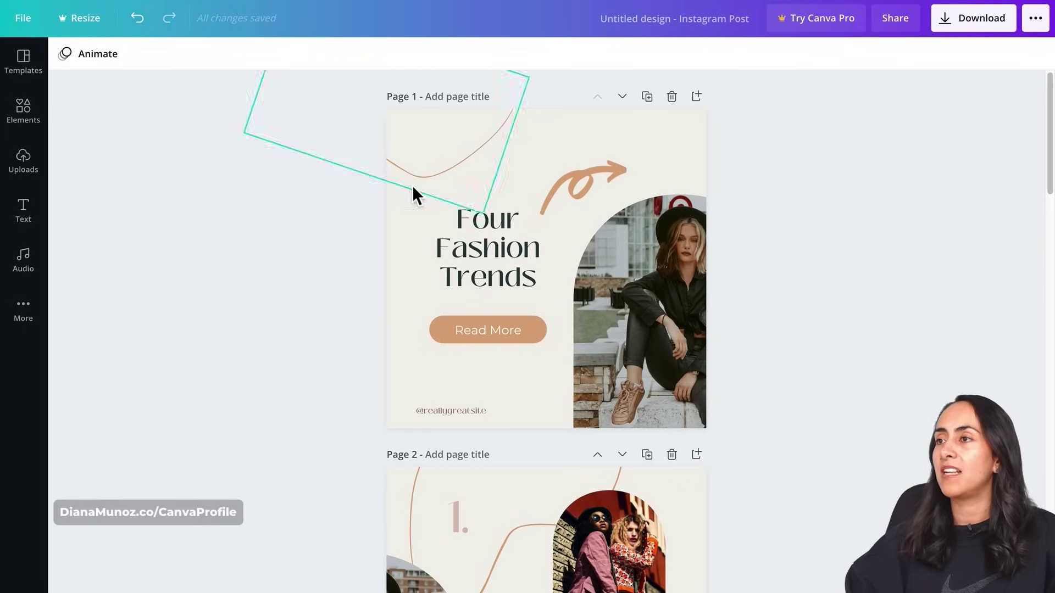
Upload the audio file #2.mp3 from the song folder to the uploaded media
click(33, 164)
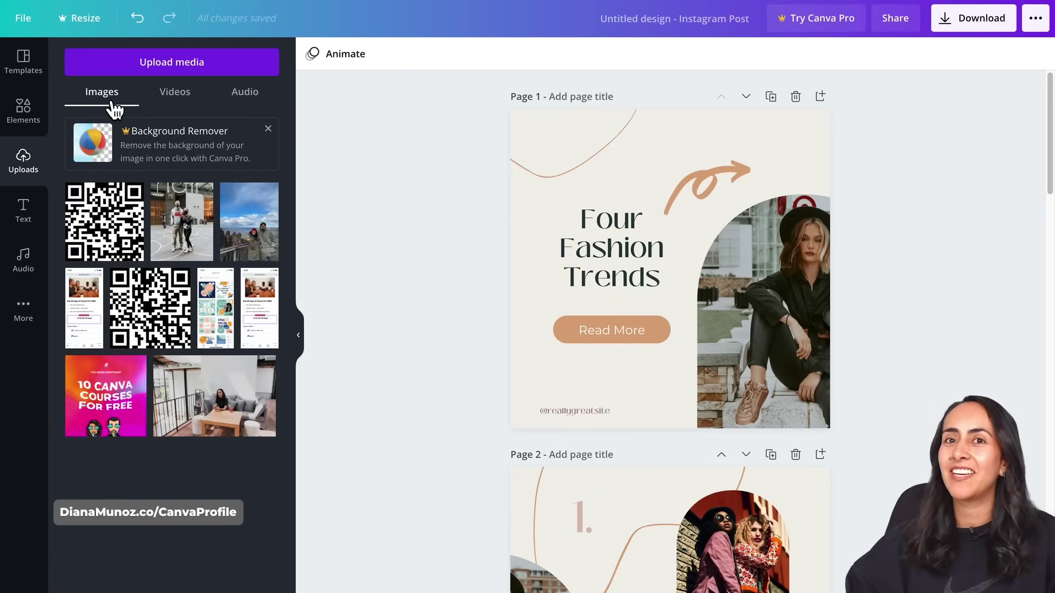
click(175, 107)
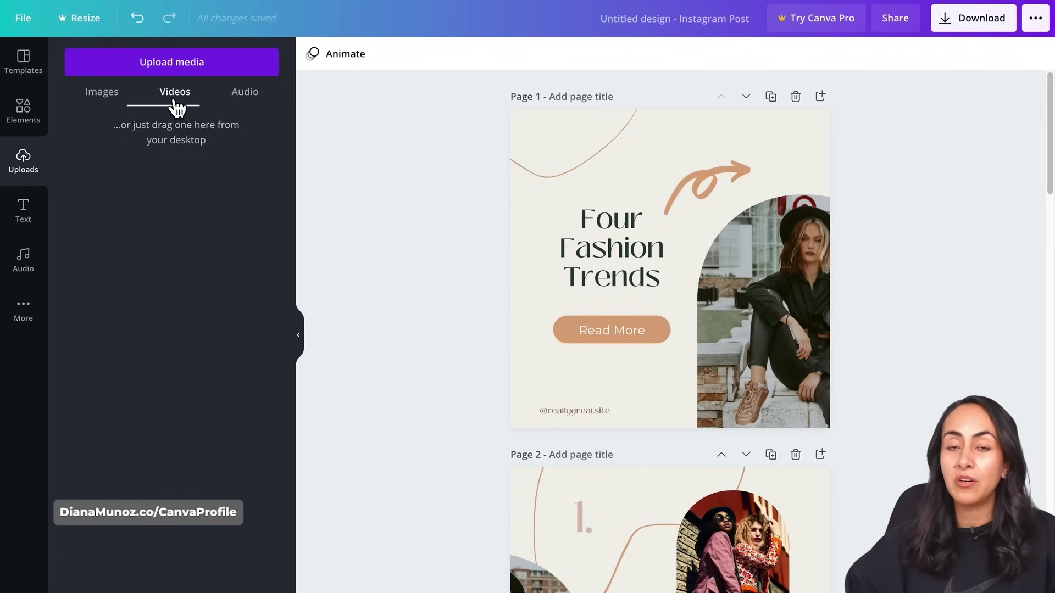
click(254, 105)
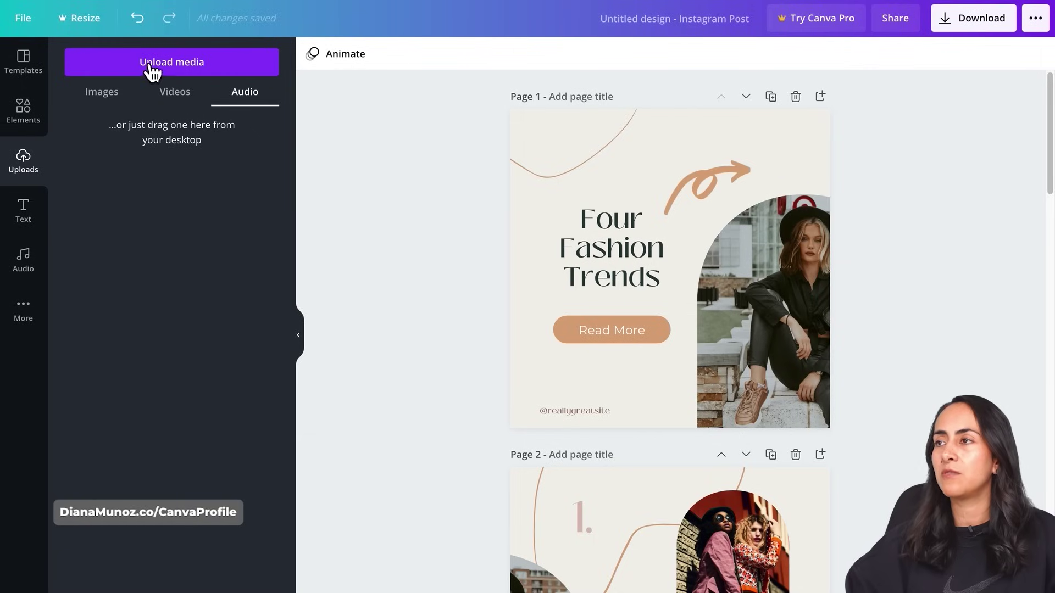
click(188, 69)
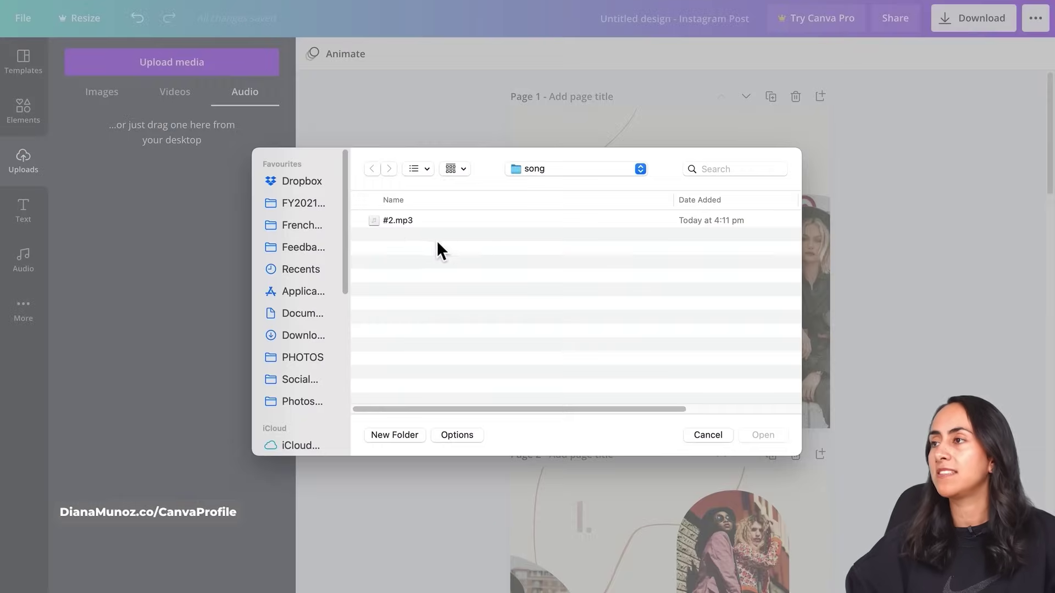
click(390, 222)
click(766, 440)
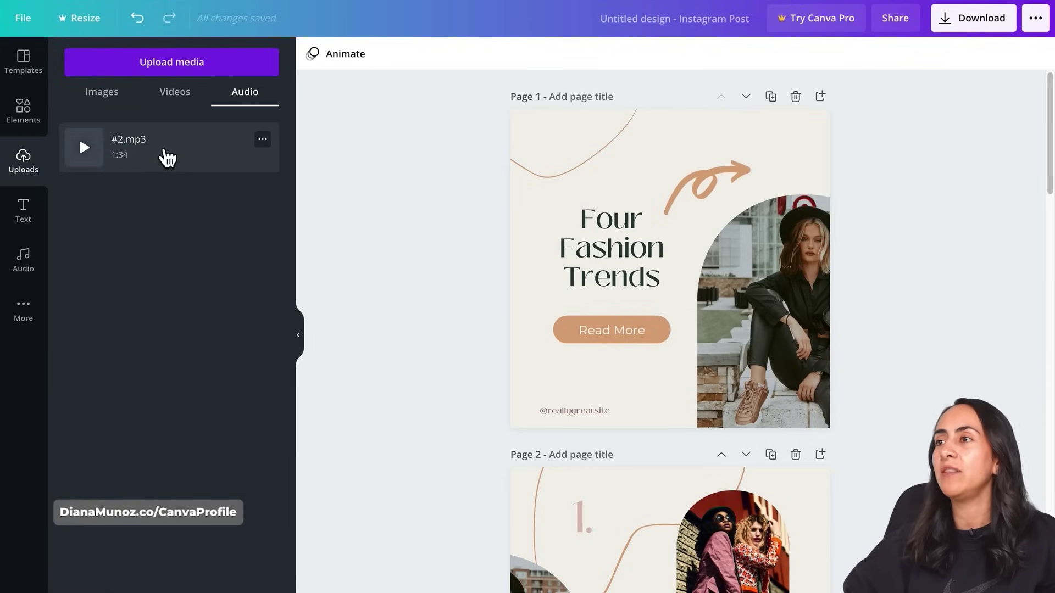
Add the uploaded #2.mp3 track to the design and preview it
click(167, 158)
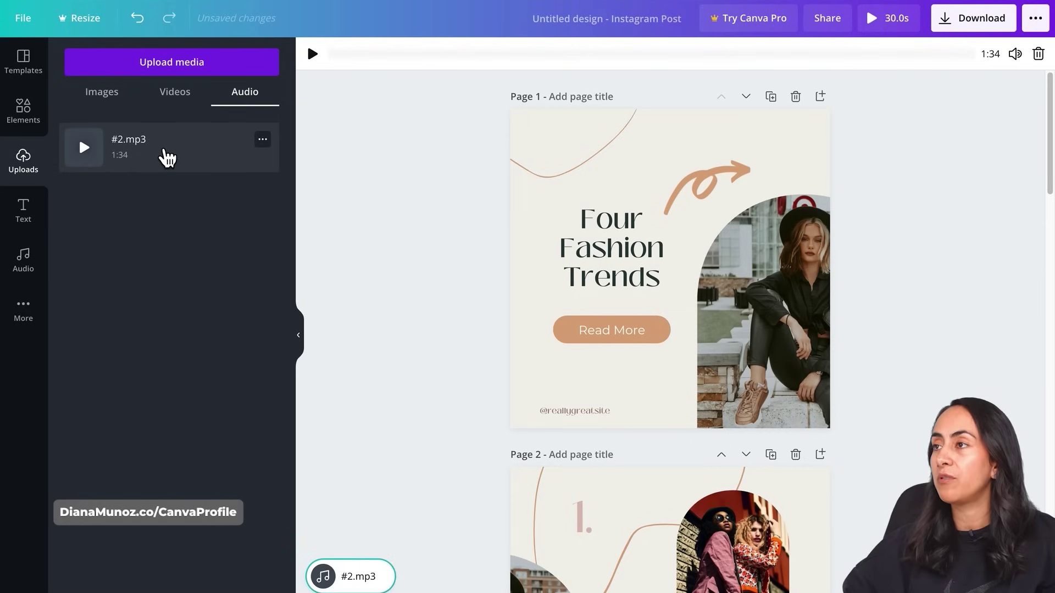
click(314, 55)
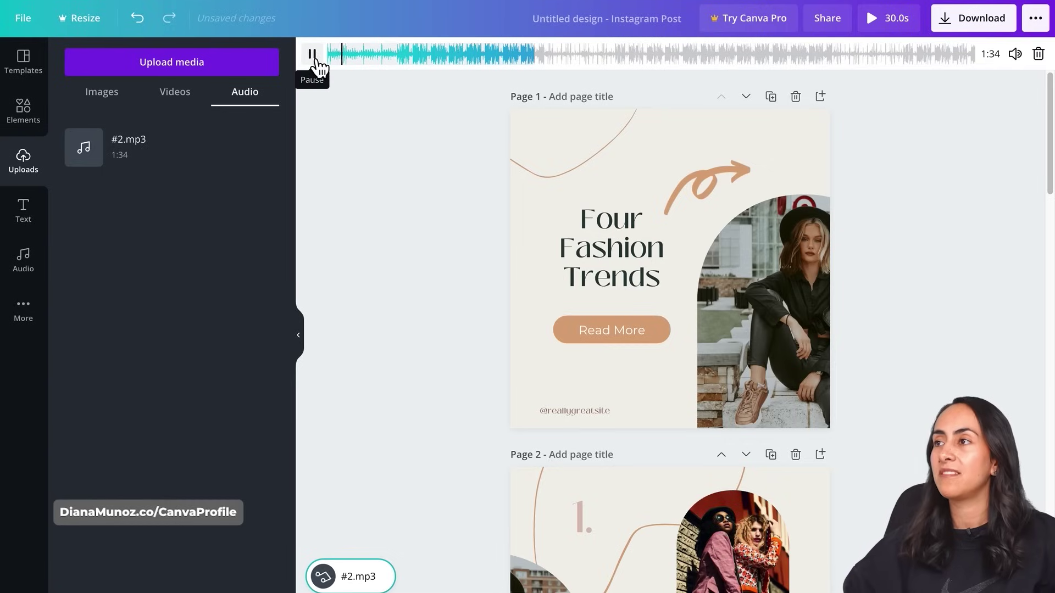
click(312, 54)
Try the #2.mp3 track's volume at 85 and muted, and remove the track from the design
click(1016, 55)
drag(987, 93, 962, 99)
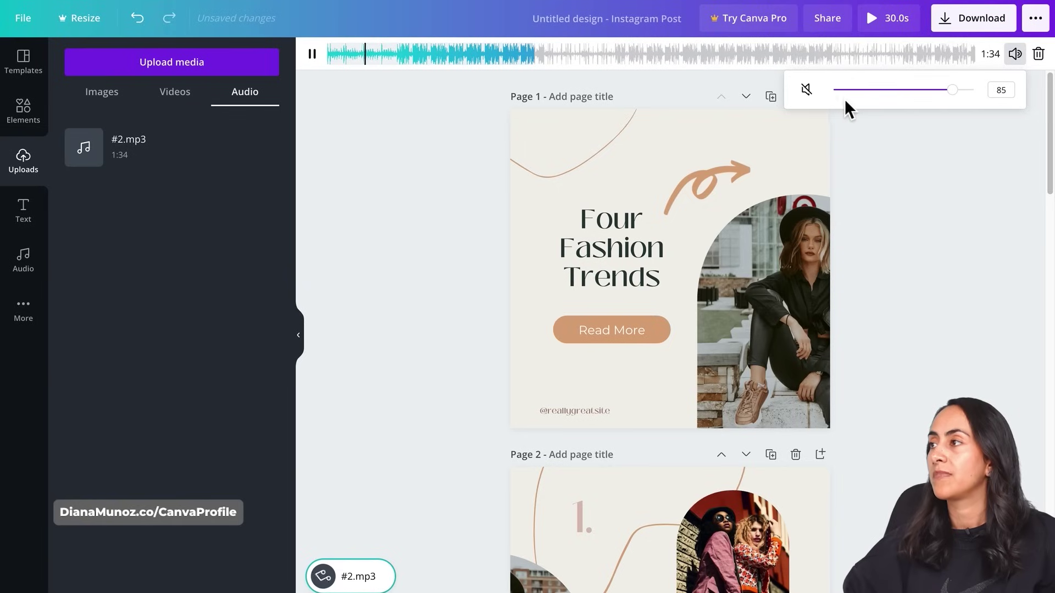
click(807, 90)
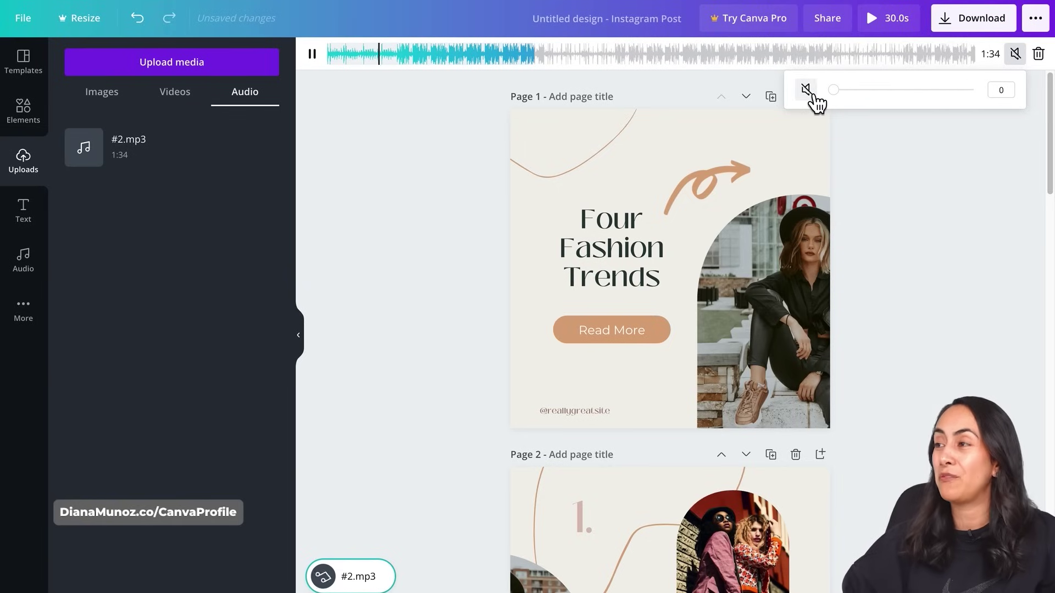
click(1015, 53)
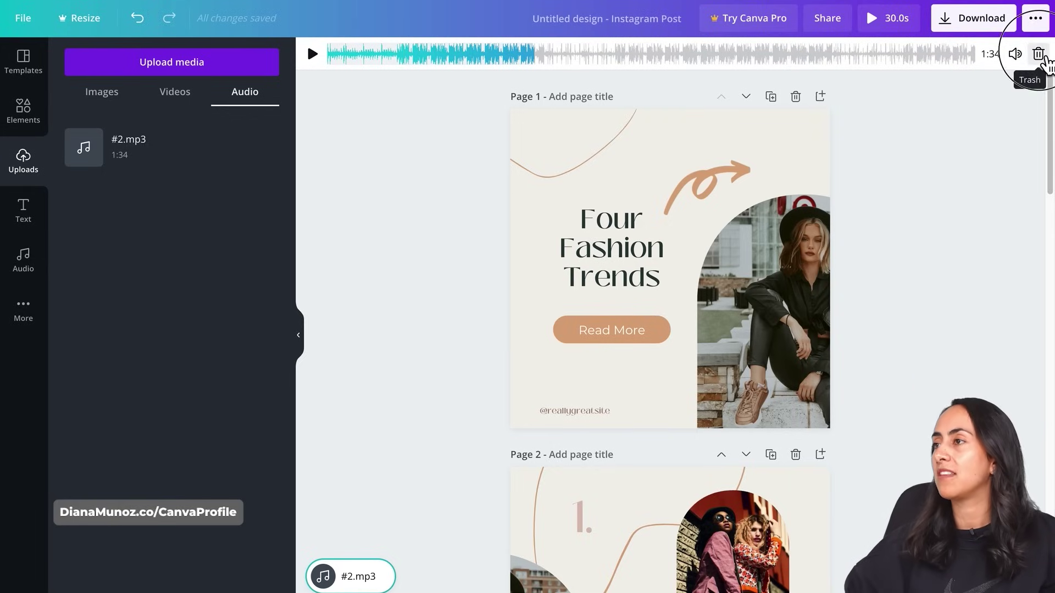
click(1040, 55)
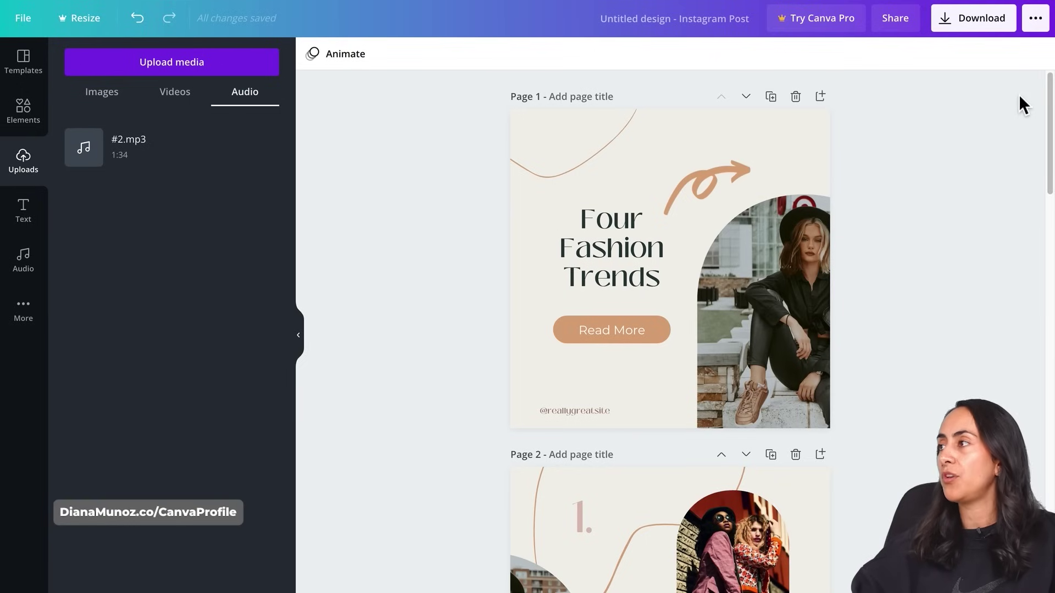
Find the Present and record publishing option and enter the recording studio without paying for the premium images
click(1036, 18)
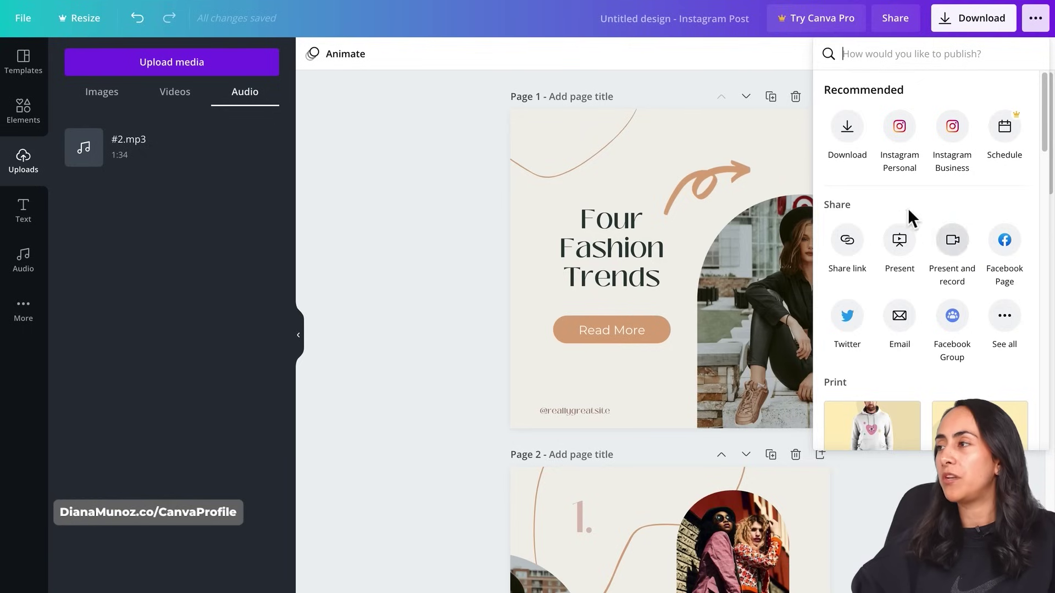
click(906, 54)
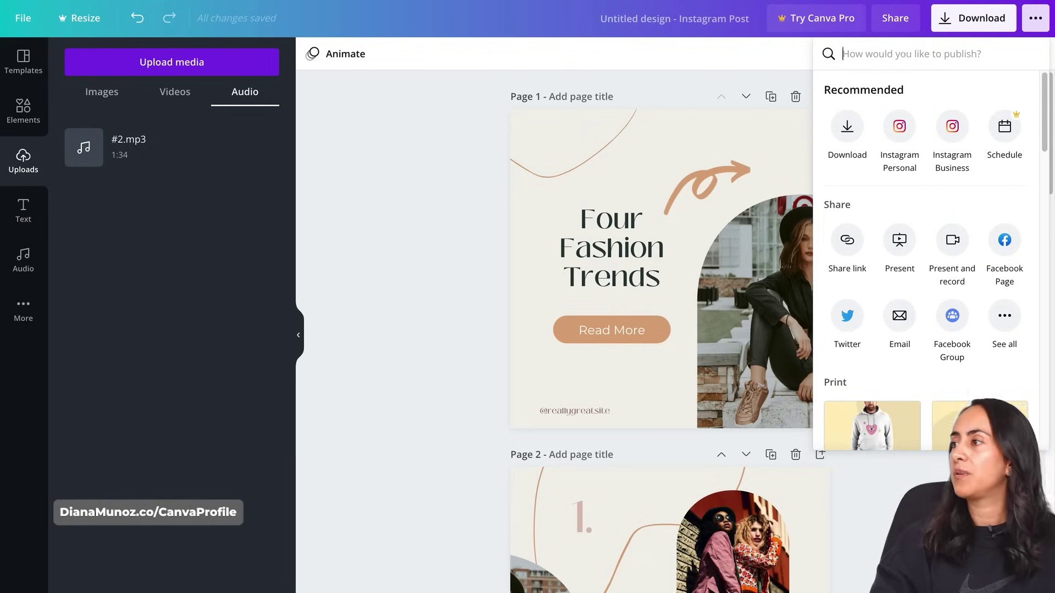
text(prese)
click(906, 117)
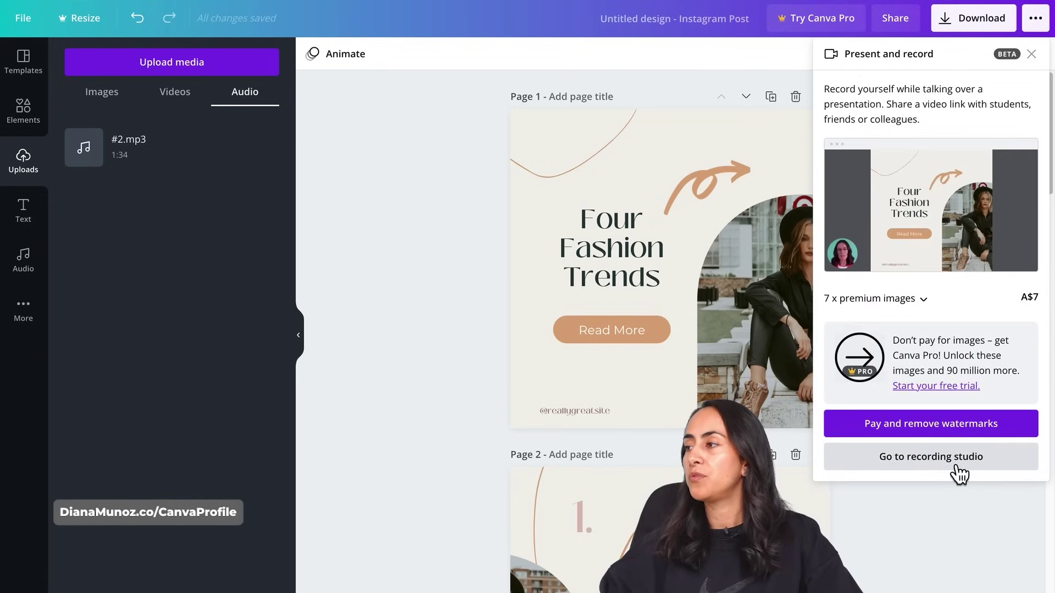
click(950, 461)
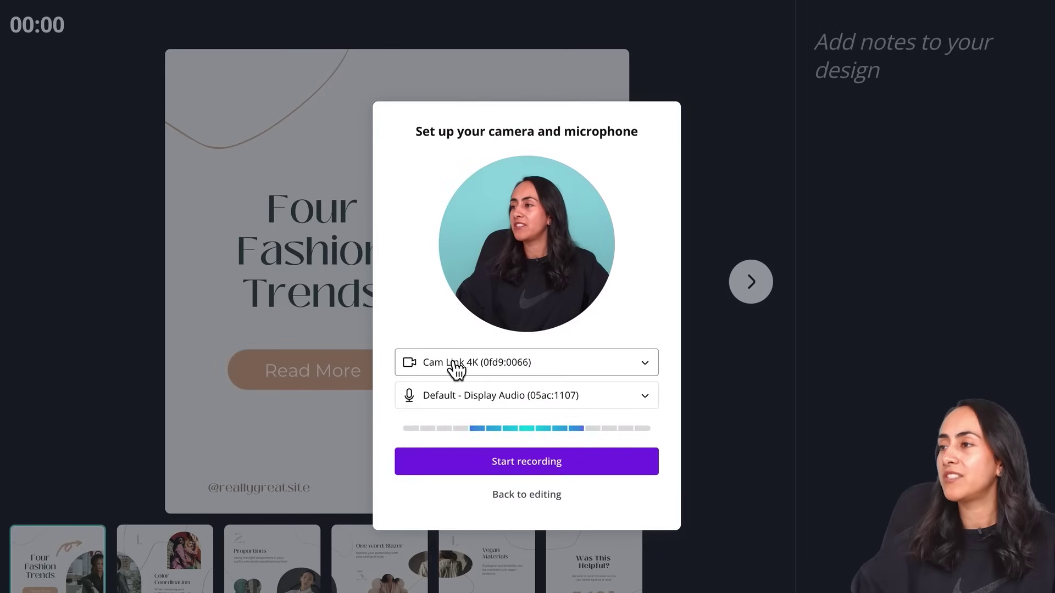
Set the recording to No camera and choose Cam Link 4K (0fd9:0066) as the microphone
click(645, 364)
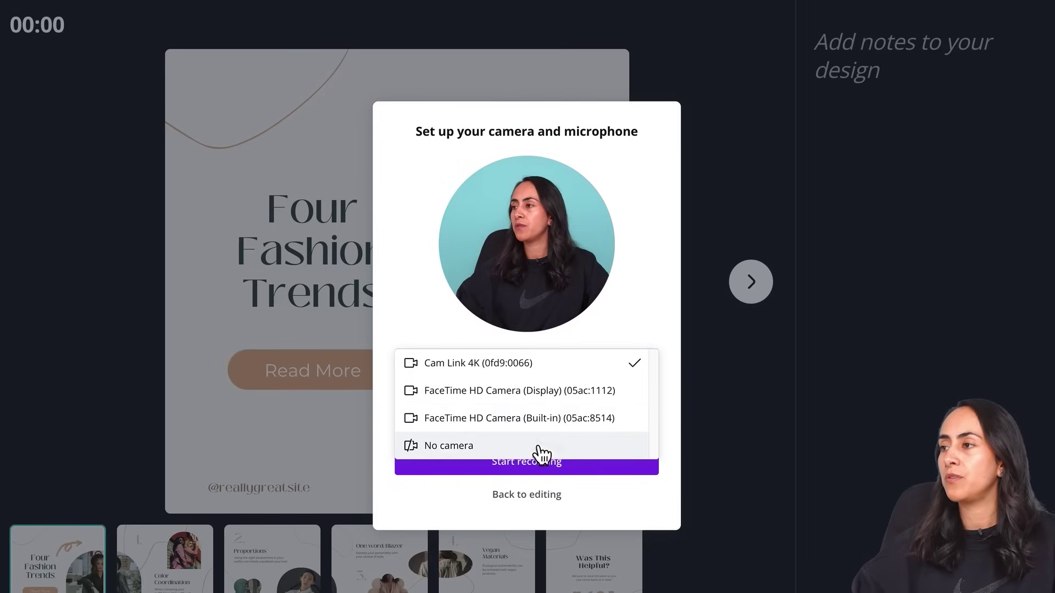
click(460, 457)
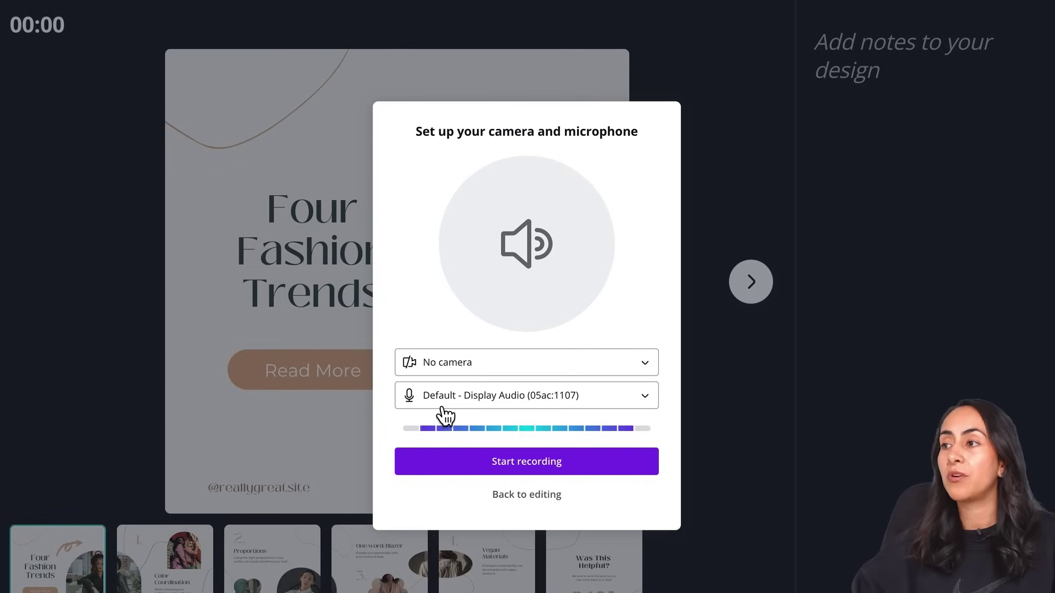
click(589, 407)
click(631, 426)
click(640, 407)
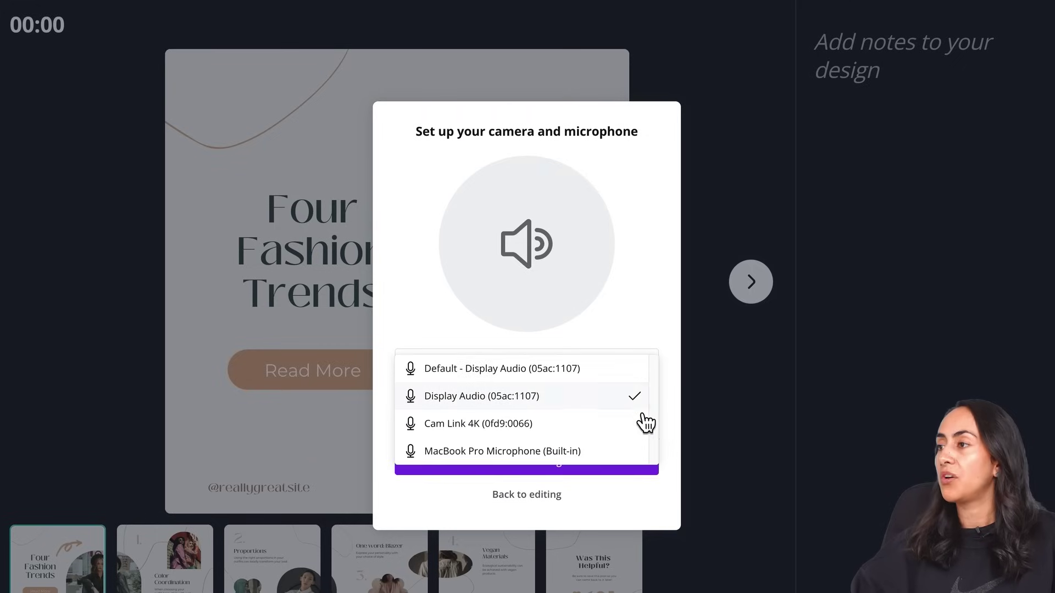
click(546, 434)
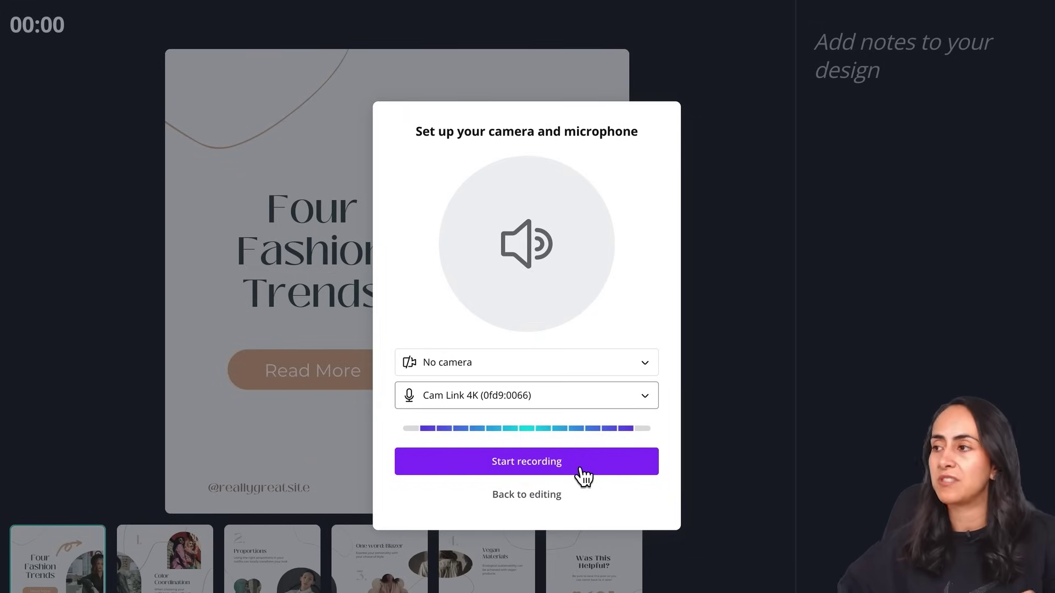
Record about 14 seconds of voice audio over the first page, and save the recording and exit the studio
click(571, 471)
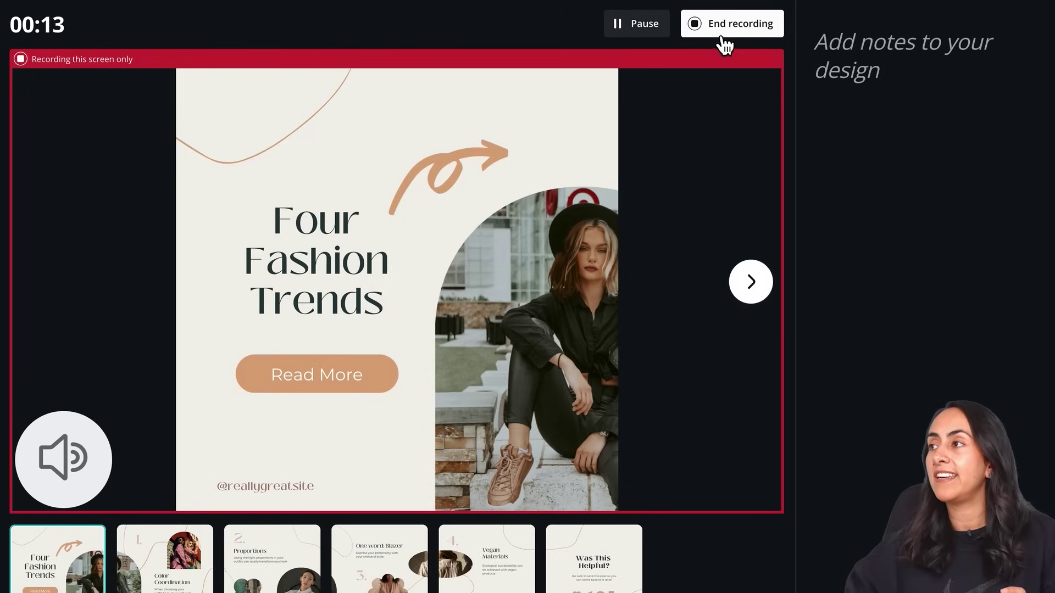
click(742, 24)
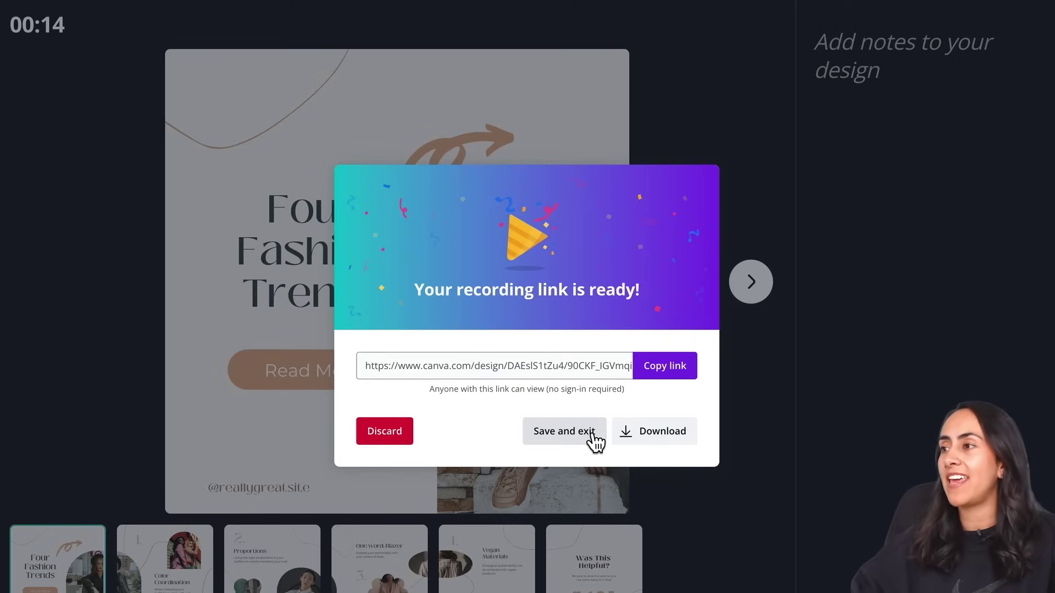
click(593, 435)
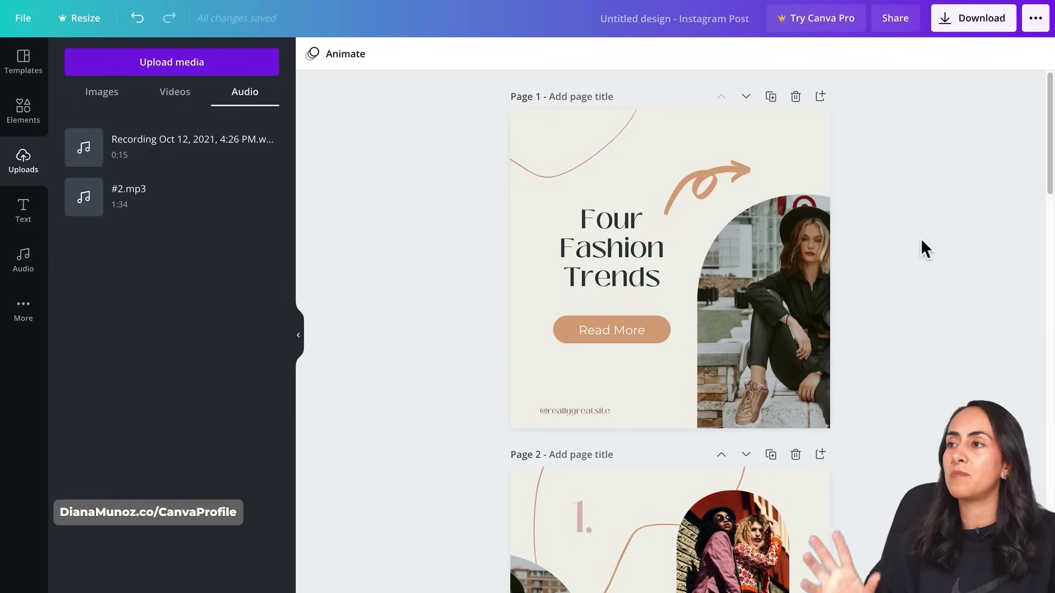
Add the new 0:15 voice recording from the uploaded audio to the design
mouse_move(187, 168)
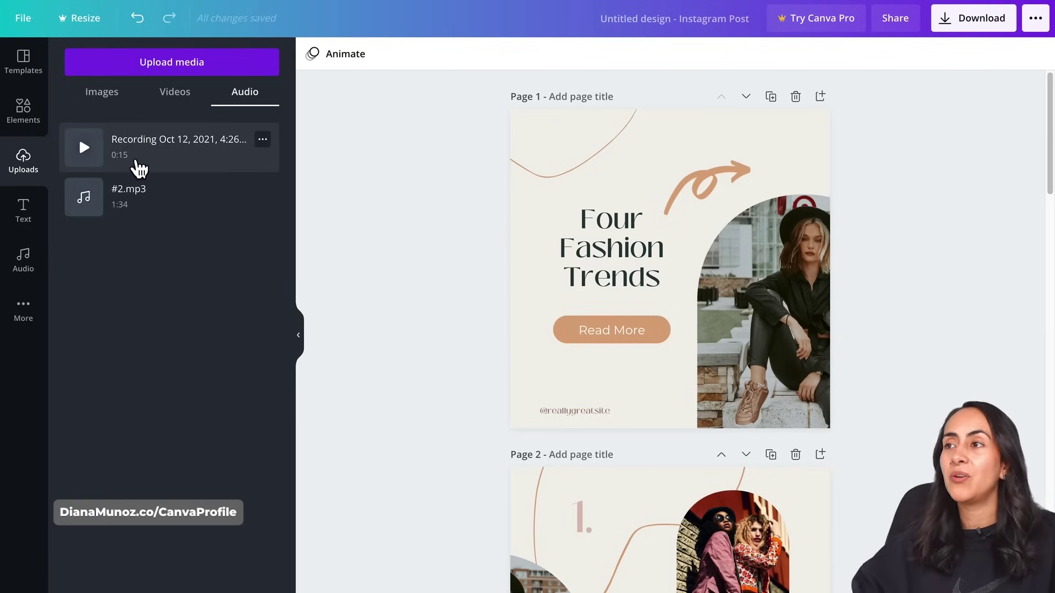
click(169, 147)
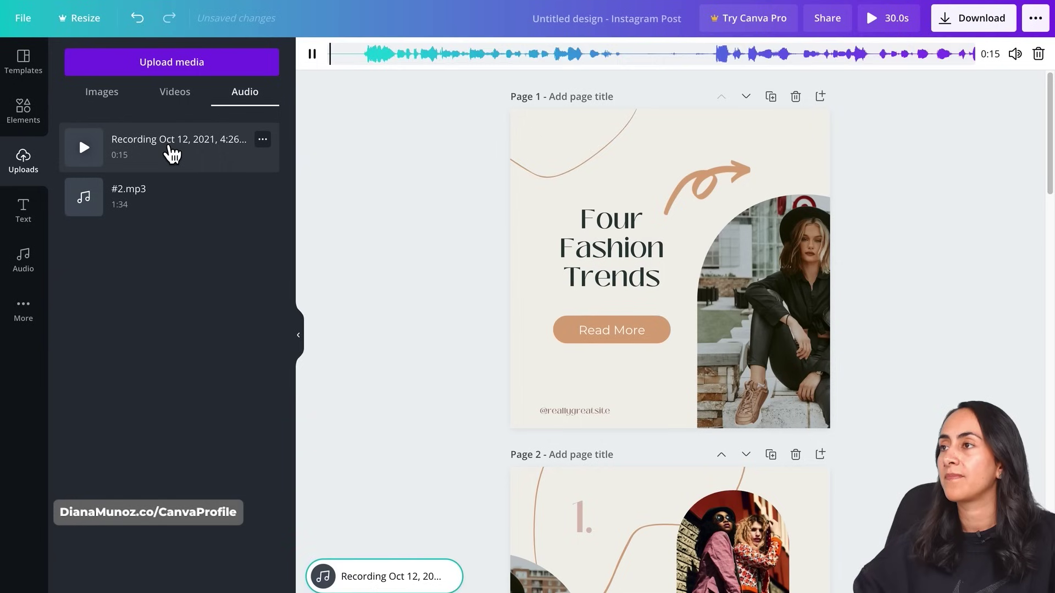
Stop the voice recording's playback and create a blank 1080 × 1080 px Facebook Video design
click(319, 63)
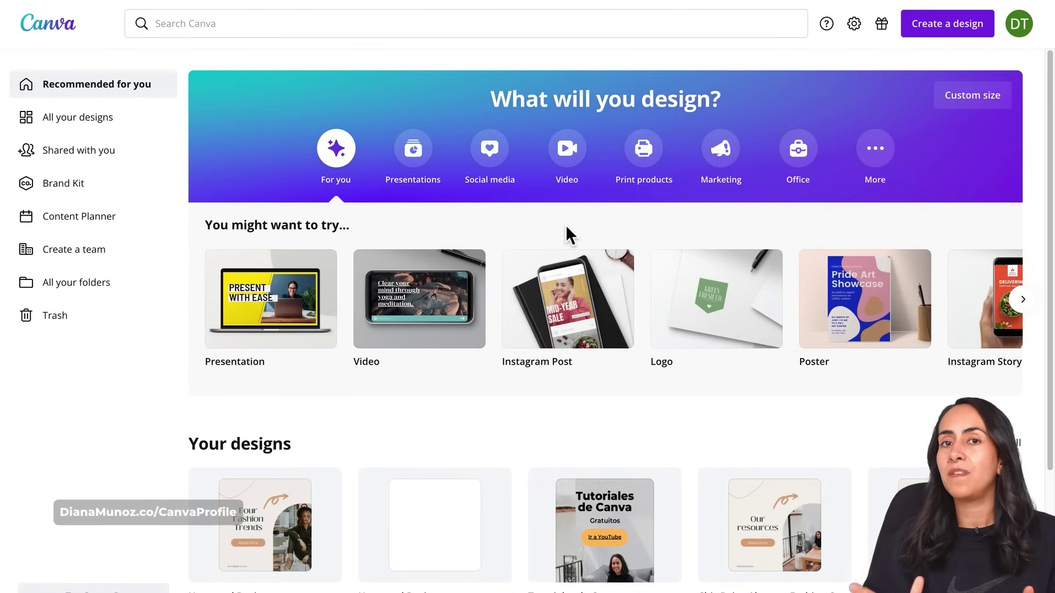
click(572, 165)
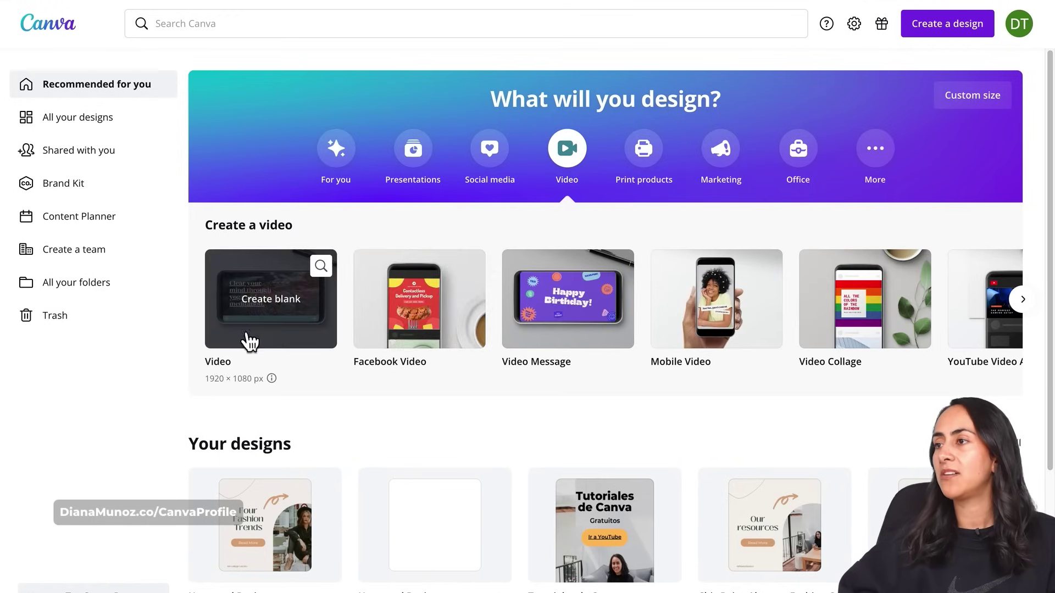
click(1033, 307)
click(188, 299)
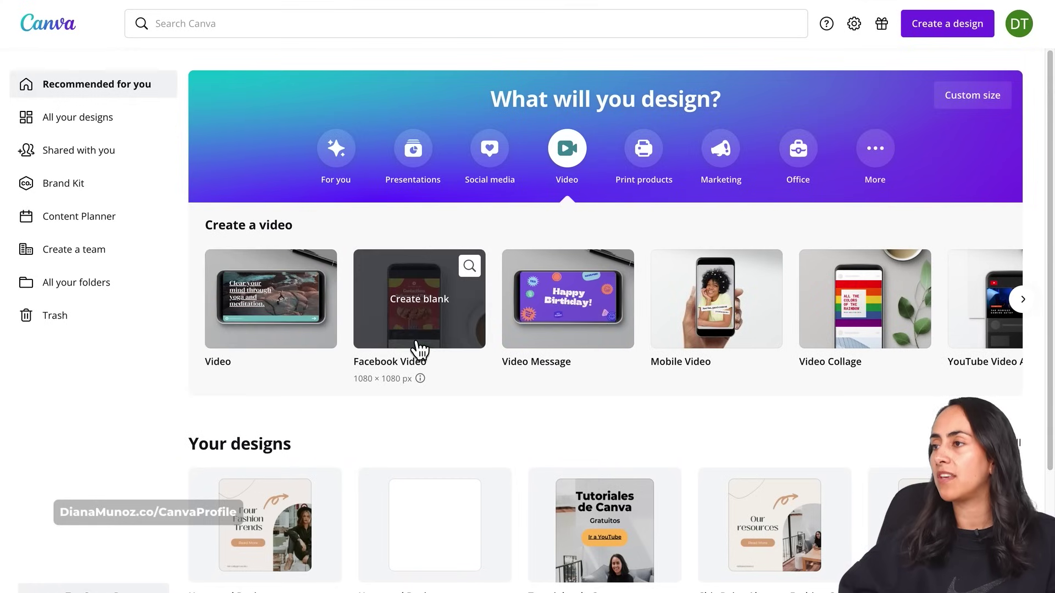
click(407, 299)
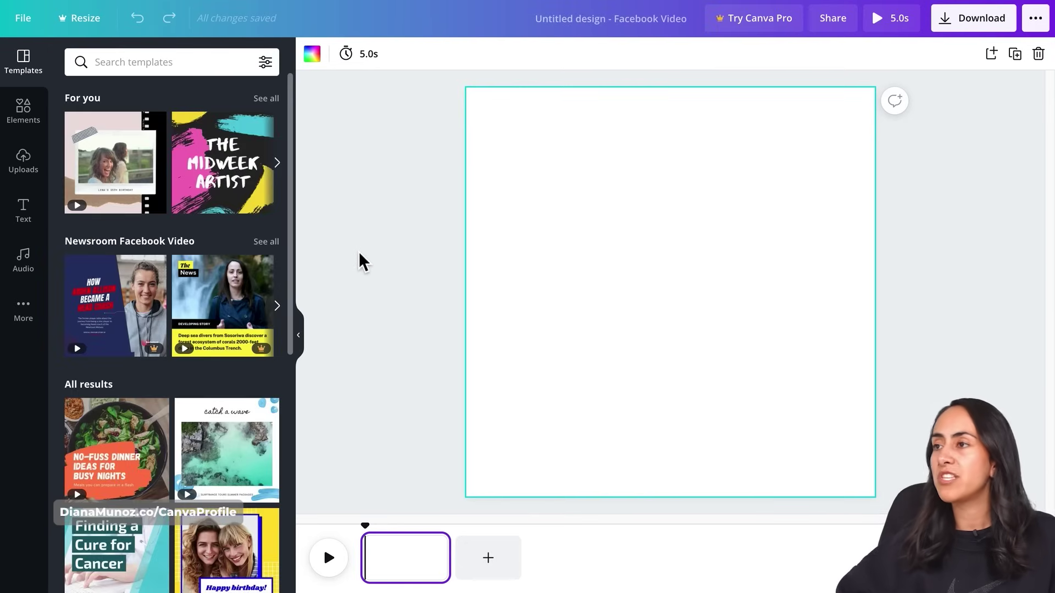
Find the White and Pink Simple Pets Facebook Video template and apply its Pets in the Workplace layout to the blank page
scroll(242, 325, down, 8)
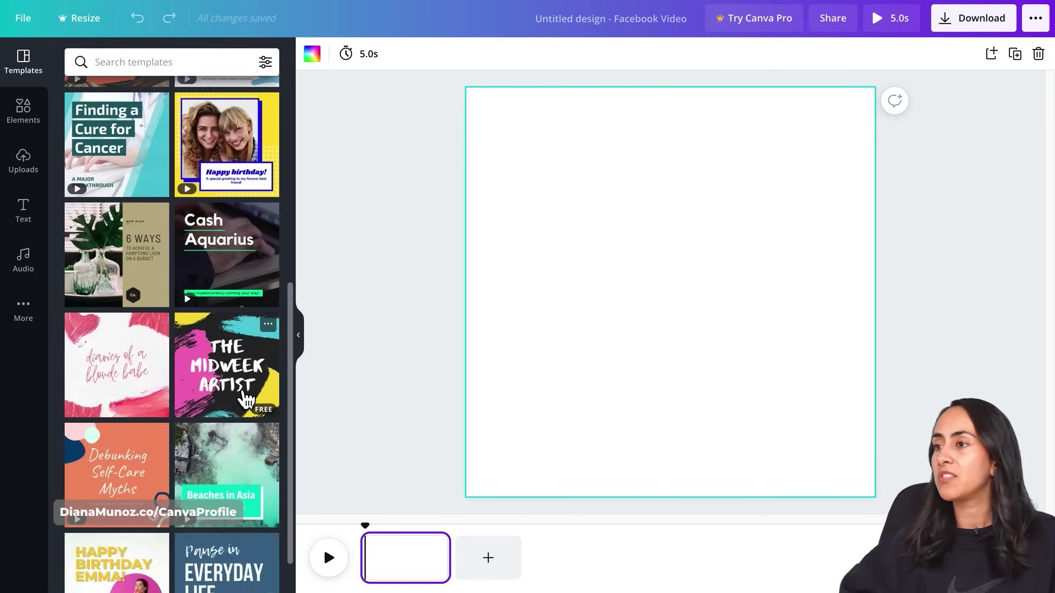
scroll(246, 398, down, 3)
scroll(249, 401, down, 4)
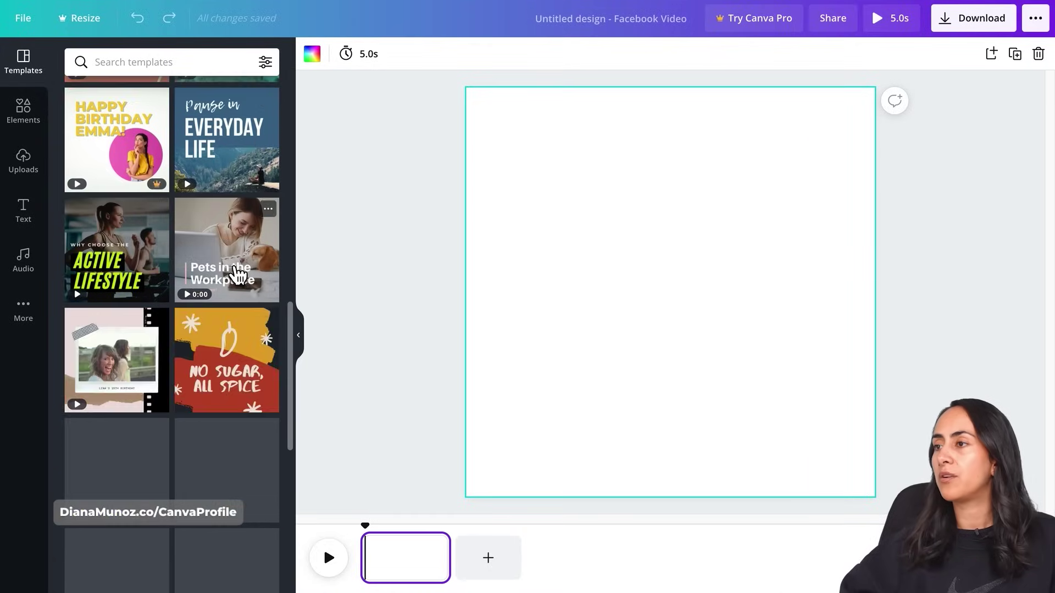
click(229, 269)
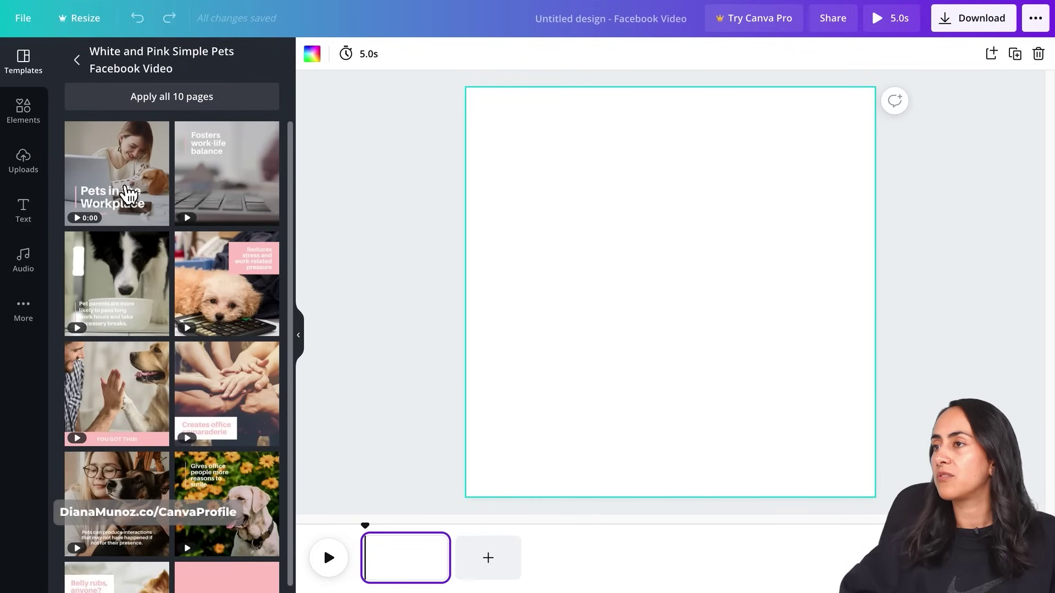
click(123, 194)
Add two pages to the video and apply the Pet parents dog bowl layout to the third page
mouse_move(438, 561)
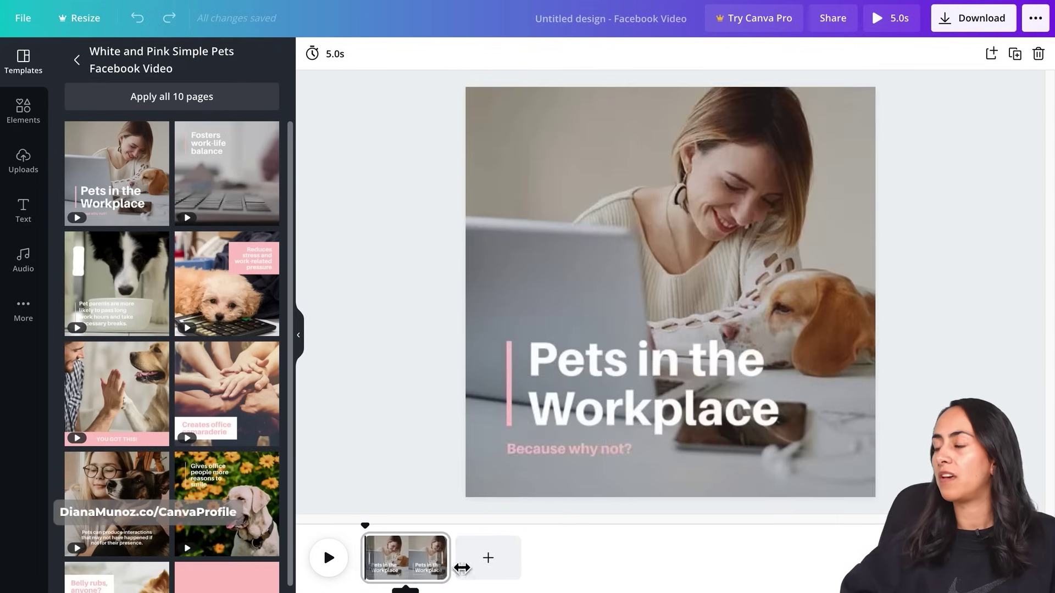
click(497, 560)
click(196, 212)
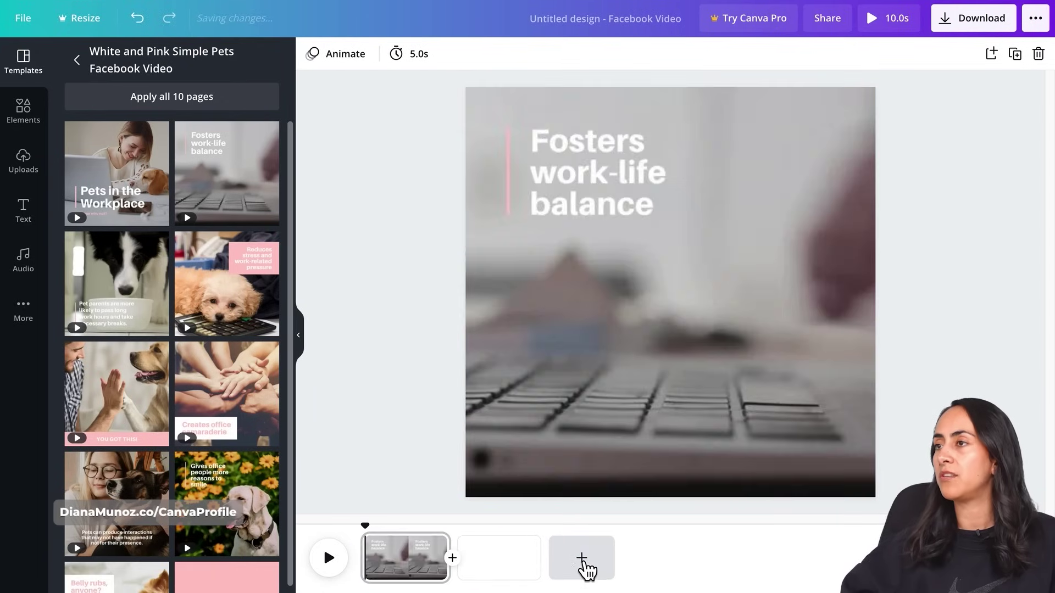
click(585, 568)
click(148, 278)
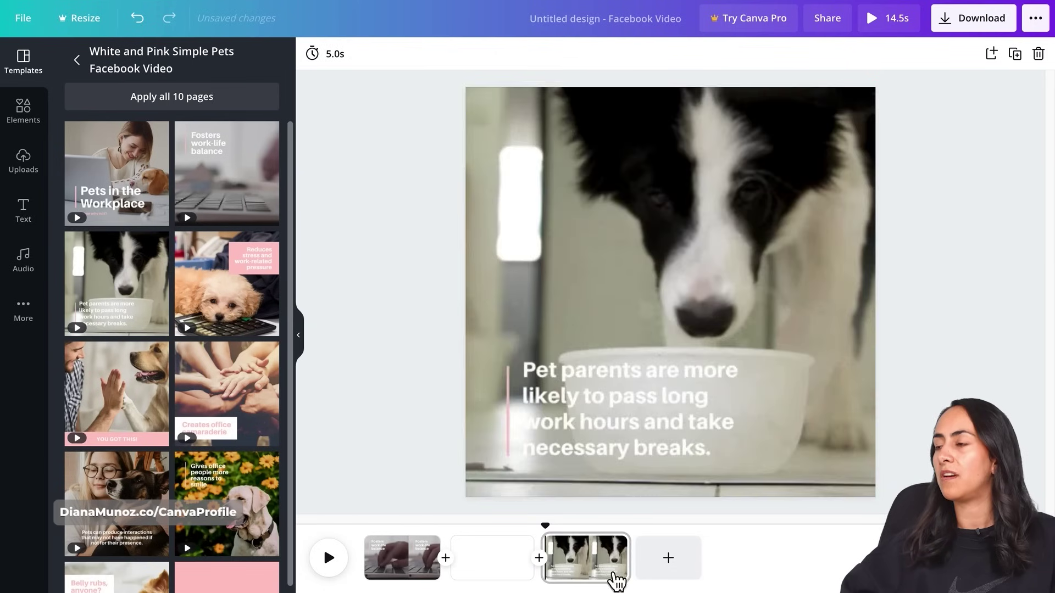
Apply the Fosters work-life balance layout to the second page and the Pets in the Workplace layout to the first page
click(489, 558)
click(219, 187)
click(428, 559)
click(116, 174)
click(983, 393)
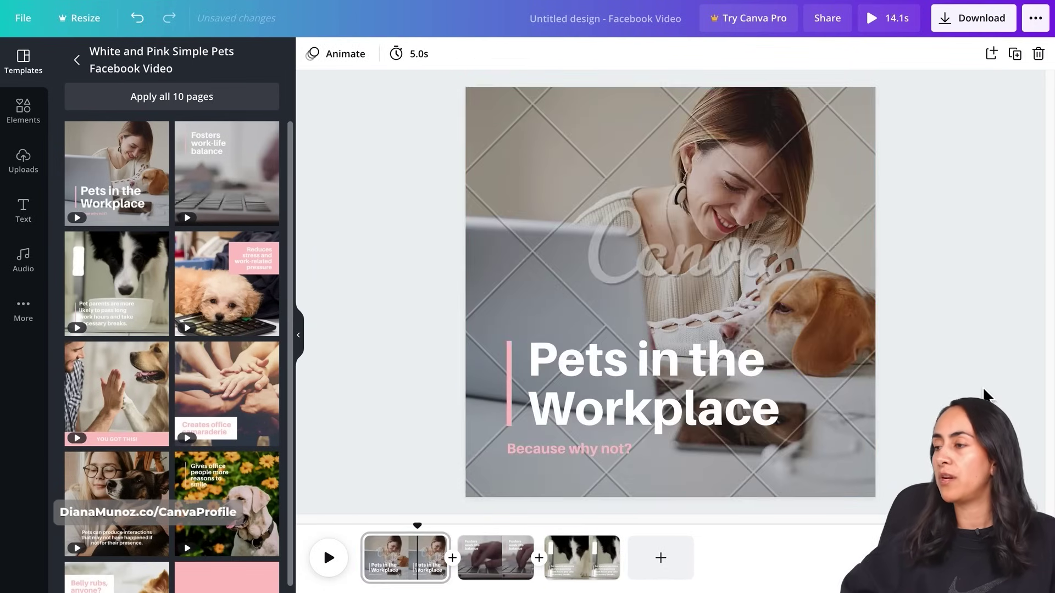
click(298, 336)
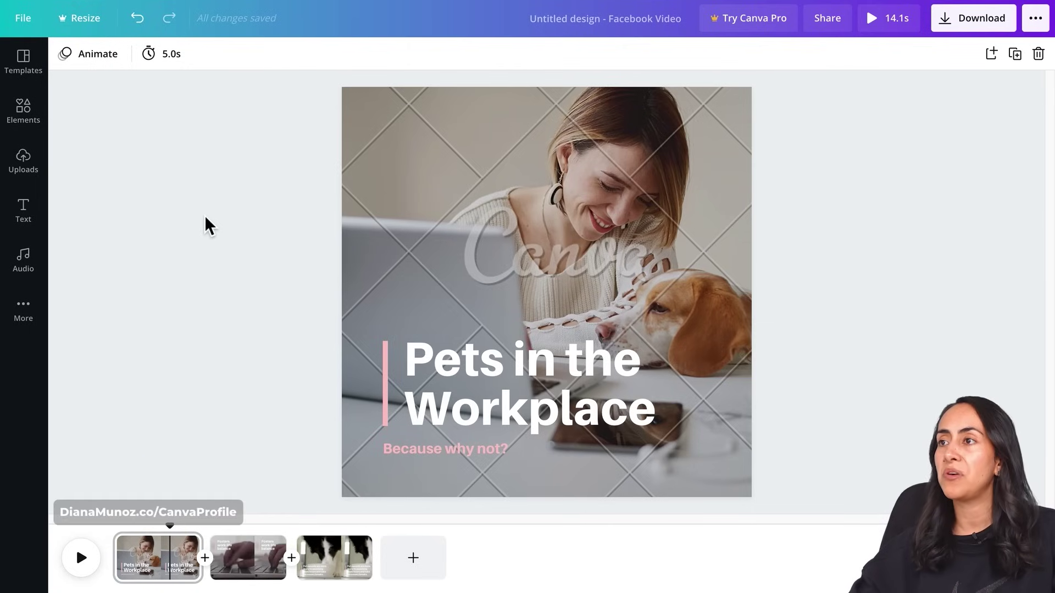
Preview the uploaded #2.mp3, and add both it and the 0:15 voice recording as overlapping audio tracks
click(35, 179)
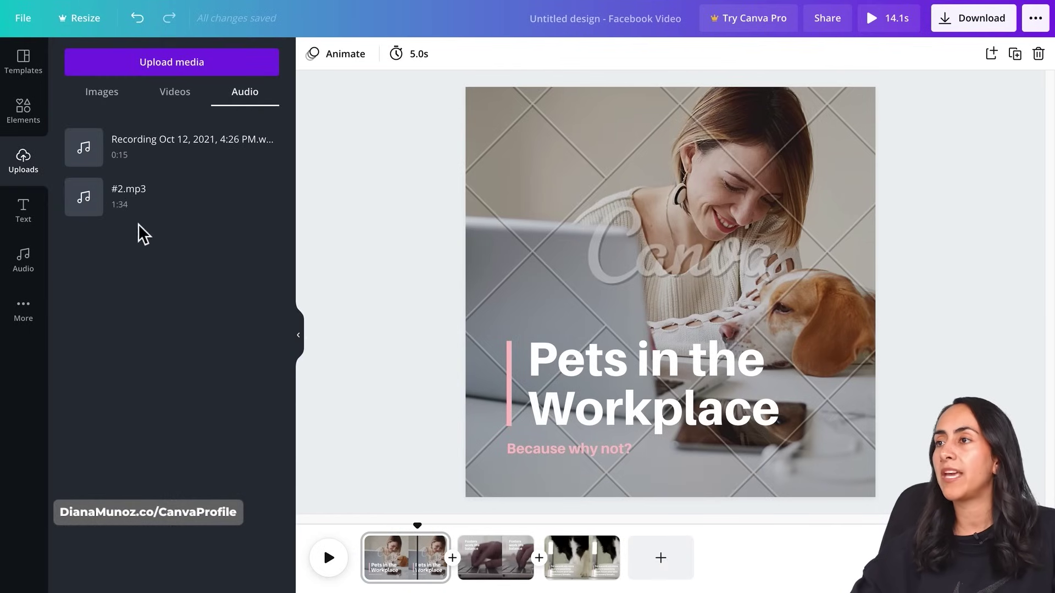
mouse_move(82, 210)
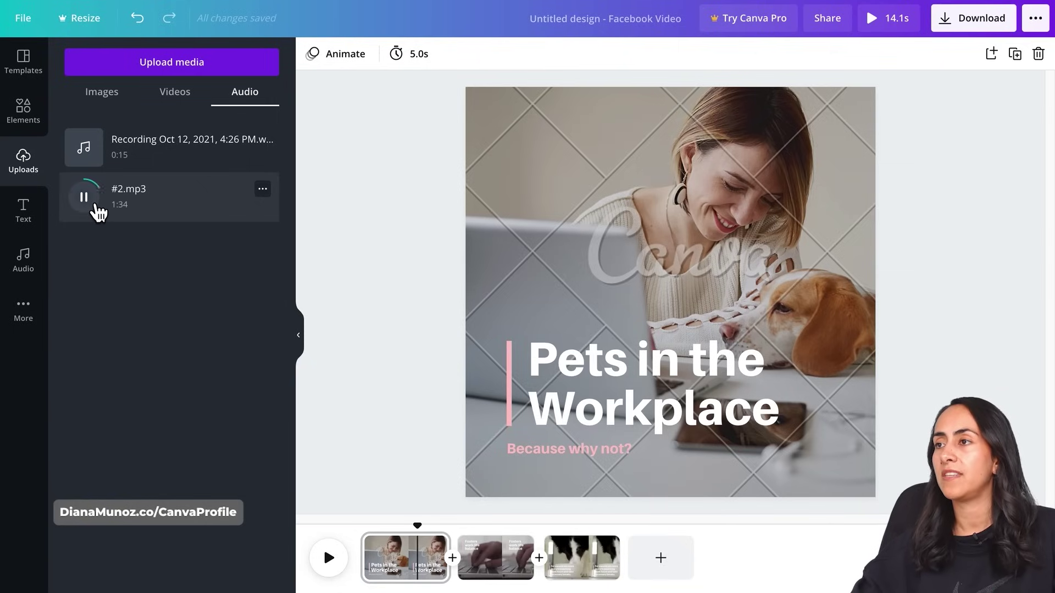
click(193, 210)
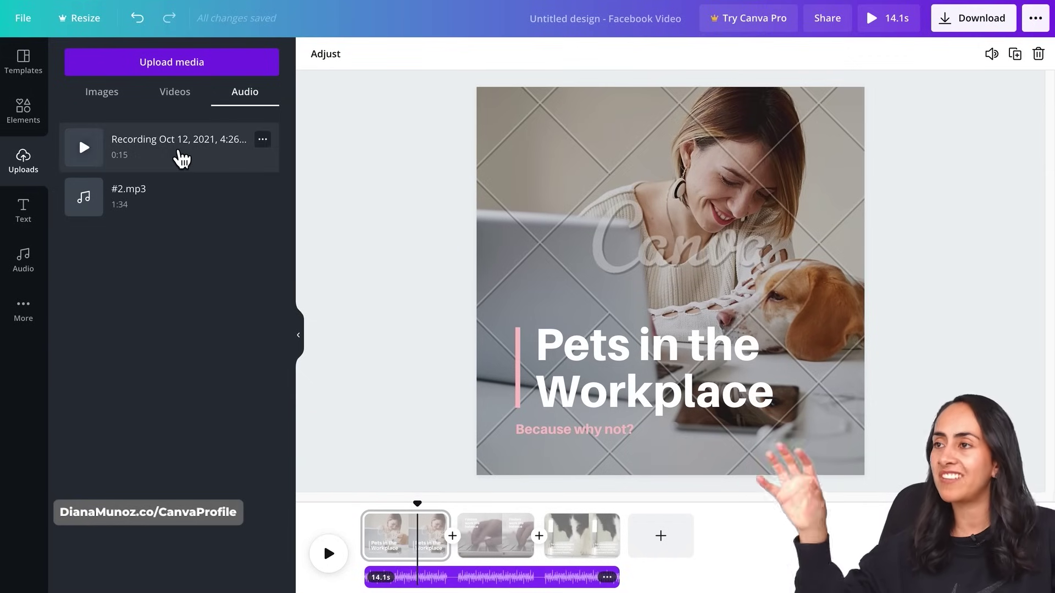
click(182, 159)
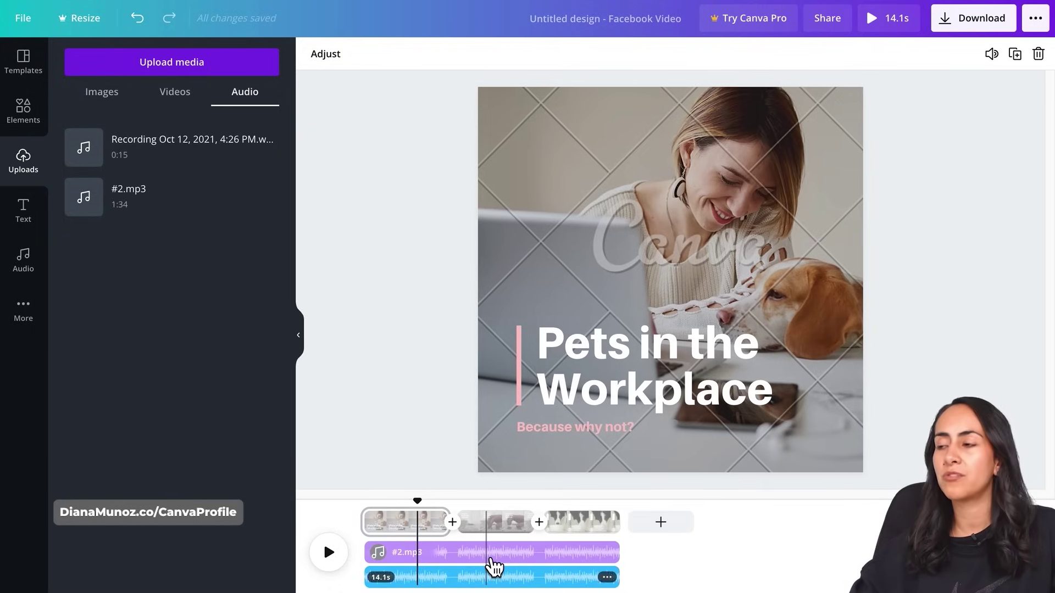
click(490, 577)
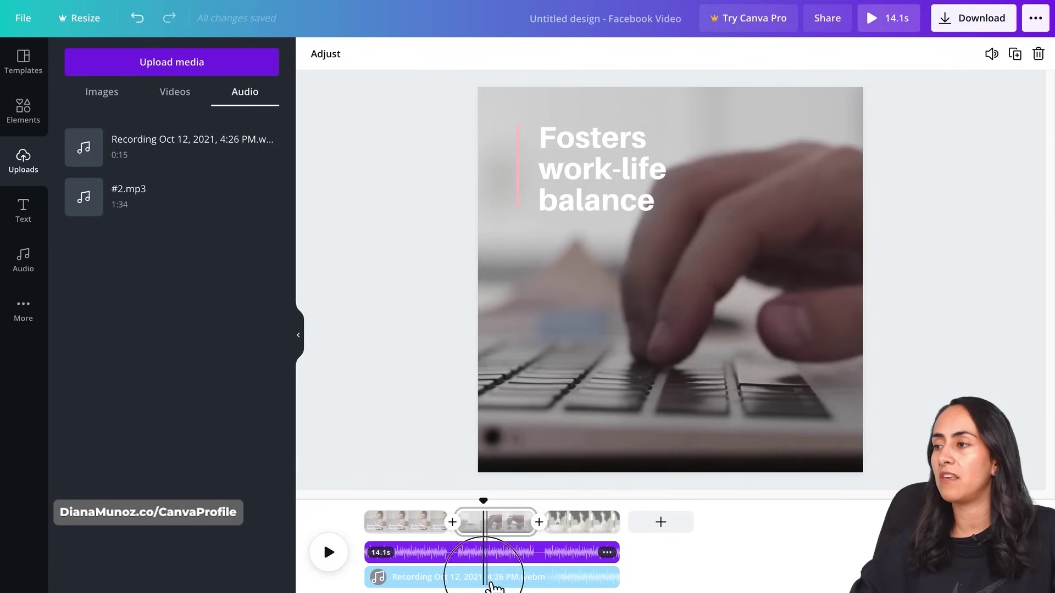
click(375, 515)
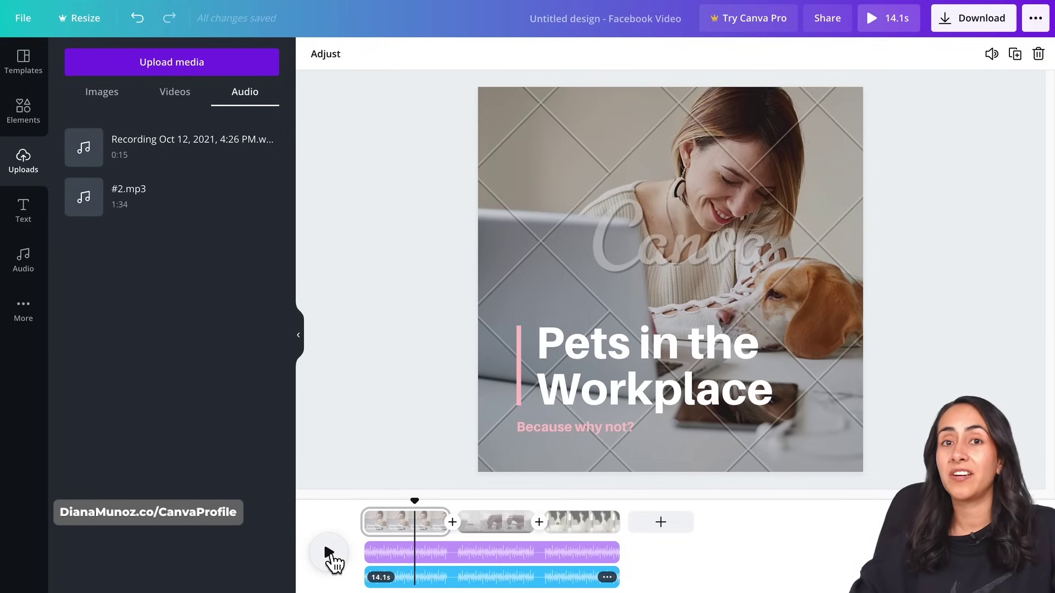
Lower the #2.mp3 track's volume to about 19 and play both audio tracks together from the start
click(525, 556)
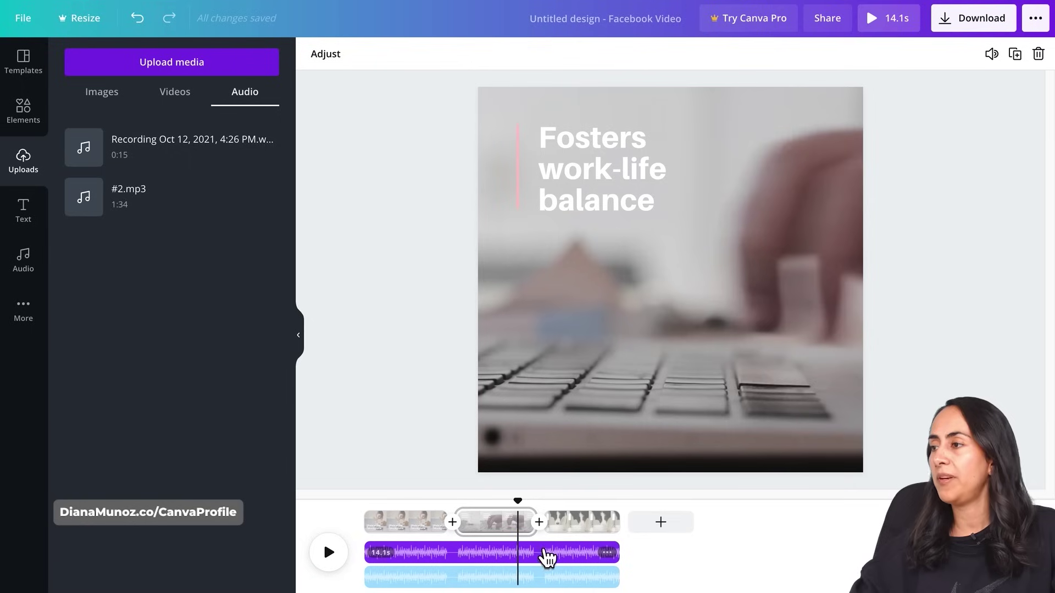
click(993, 55)
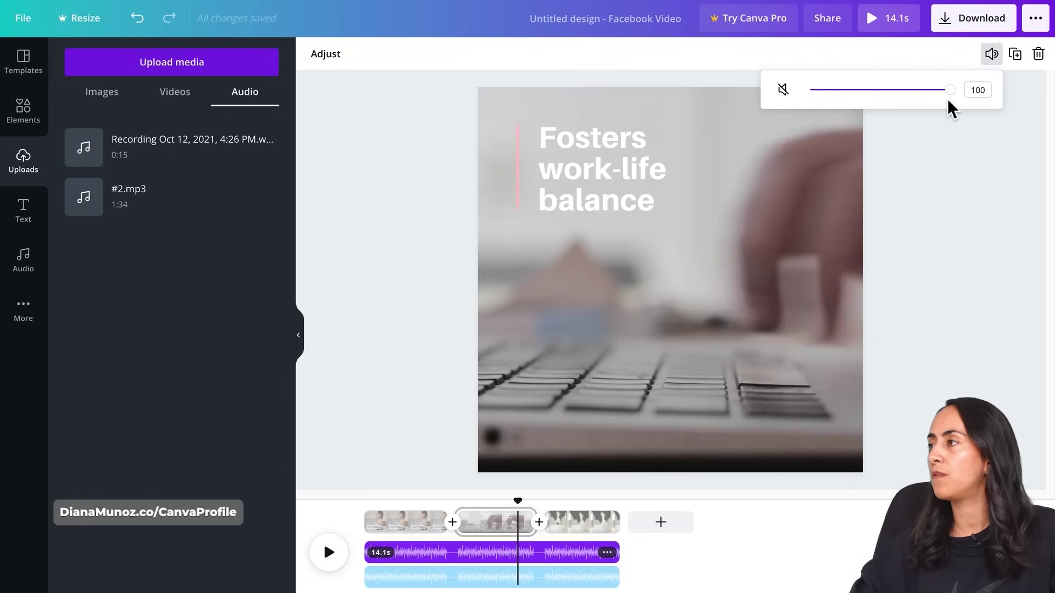
drag(927, 110, 836, 116)
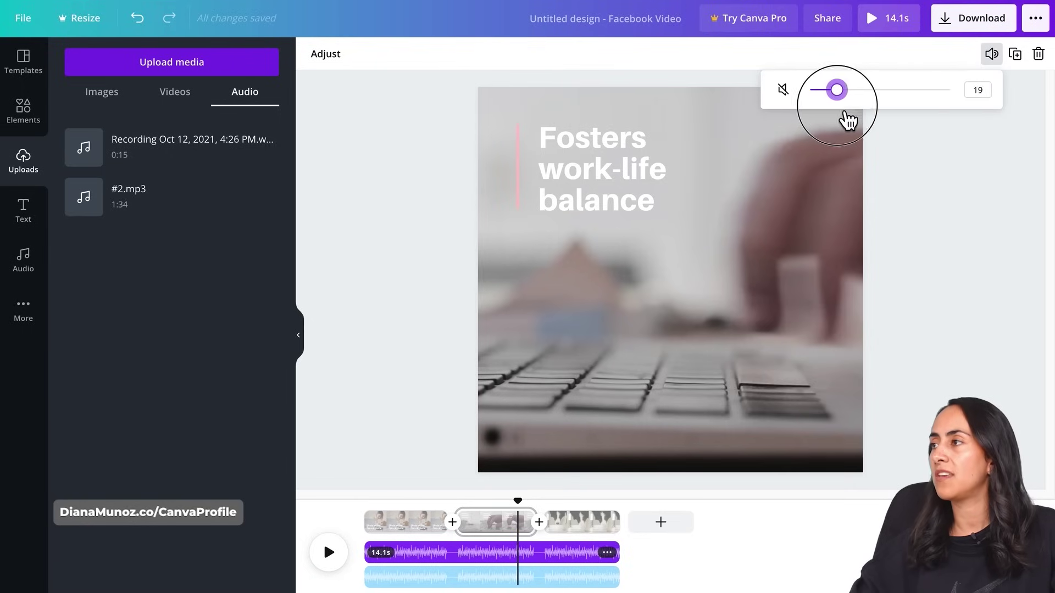
drag(518, 501, 366, 501)
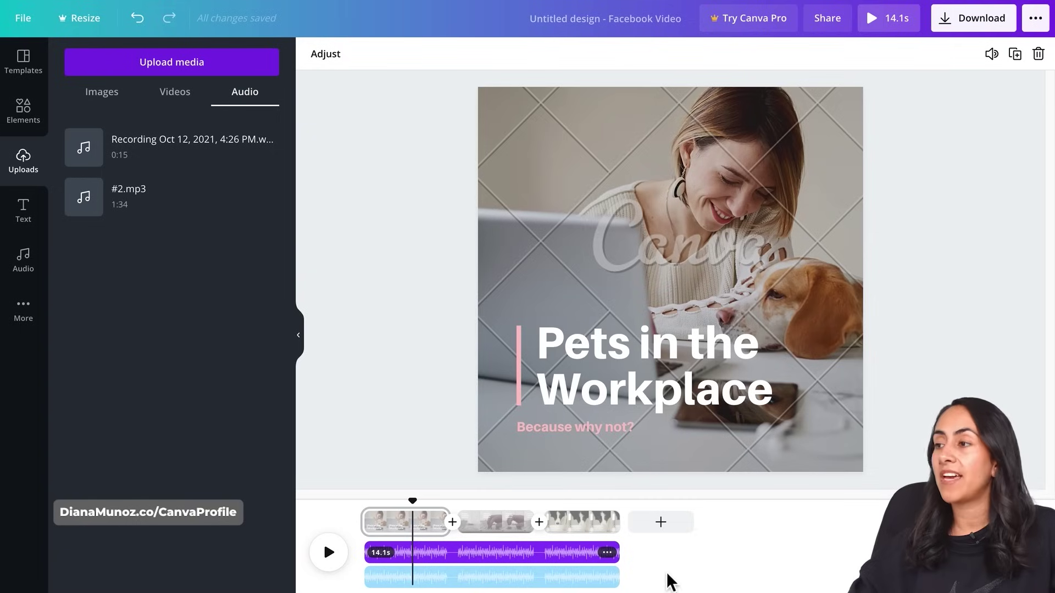
Trim the end of the #2.mp3 track to 5.0 s so that it covers only the first page
click(586, 556)
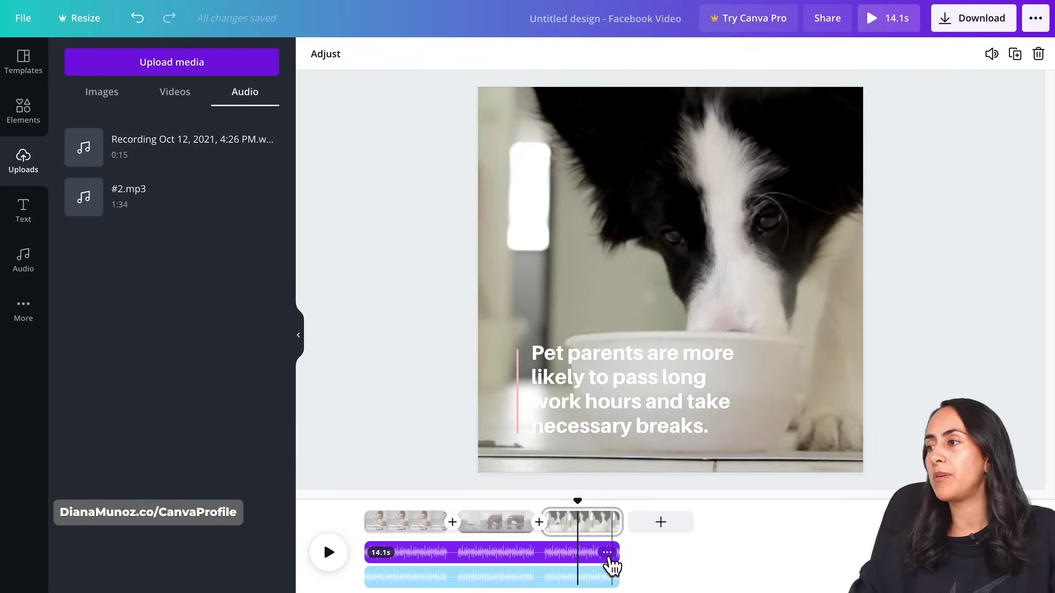
click(561, 561)
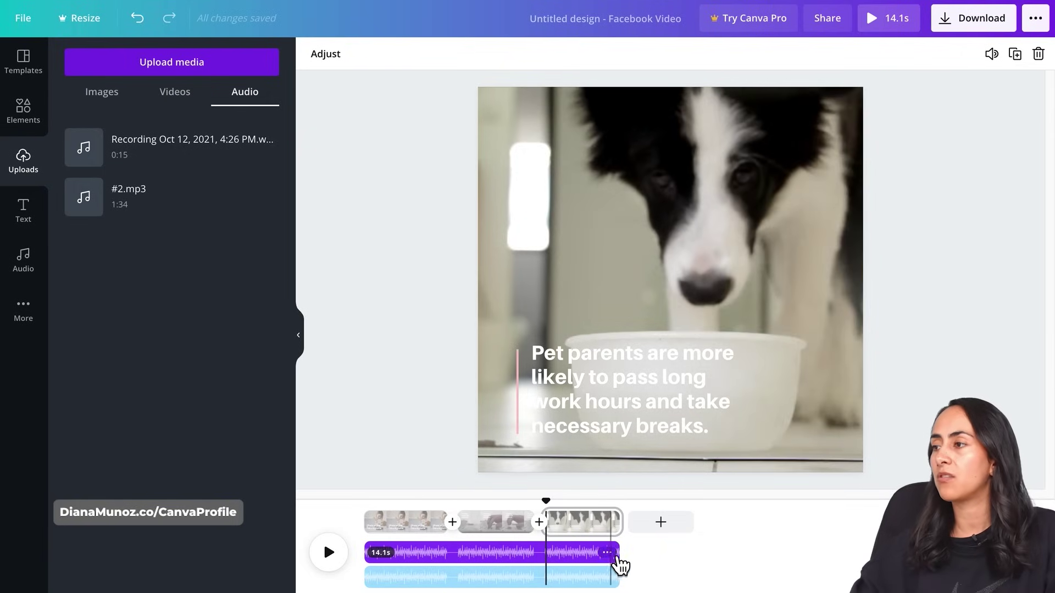
drag(621, 556, 467, 555)
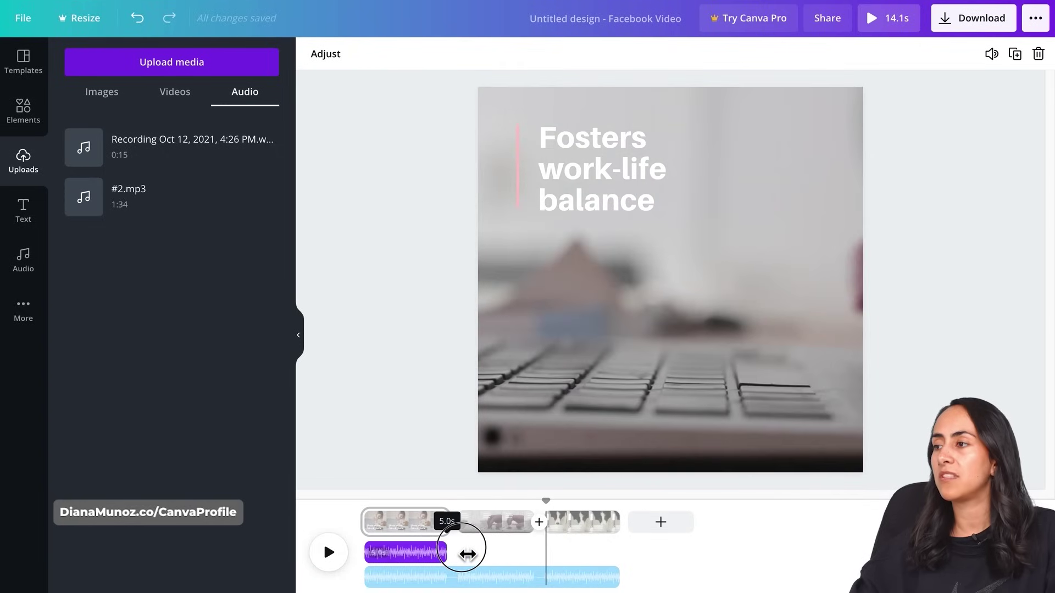
Trim both ends of the voice recording track to 4.5 s so that it covers only the second page
click(471, 587)
drag(373, 577, 459, 574)
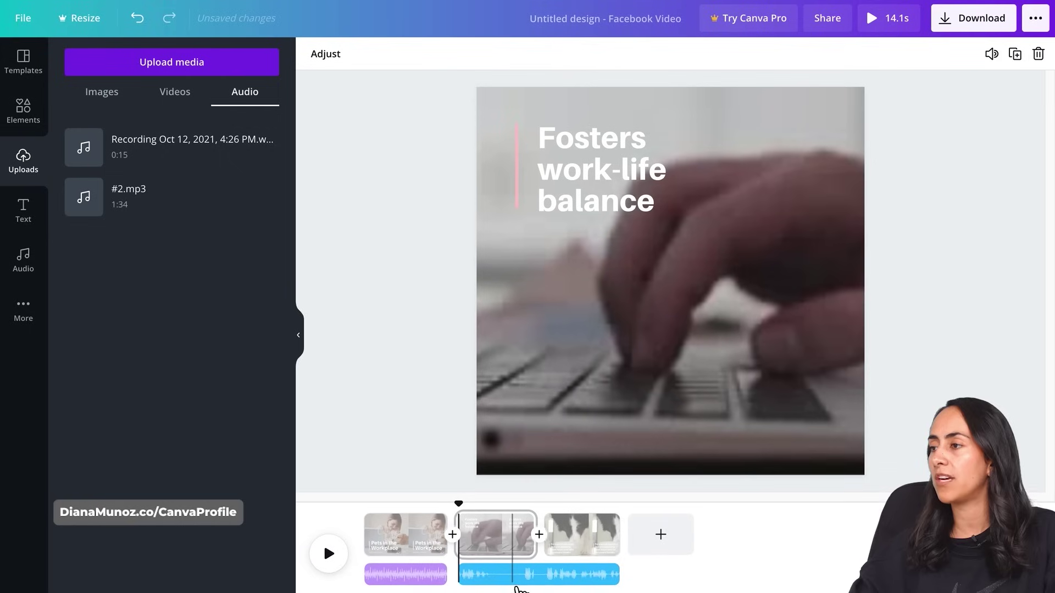
drag(621, 582, 534, 577)
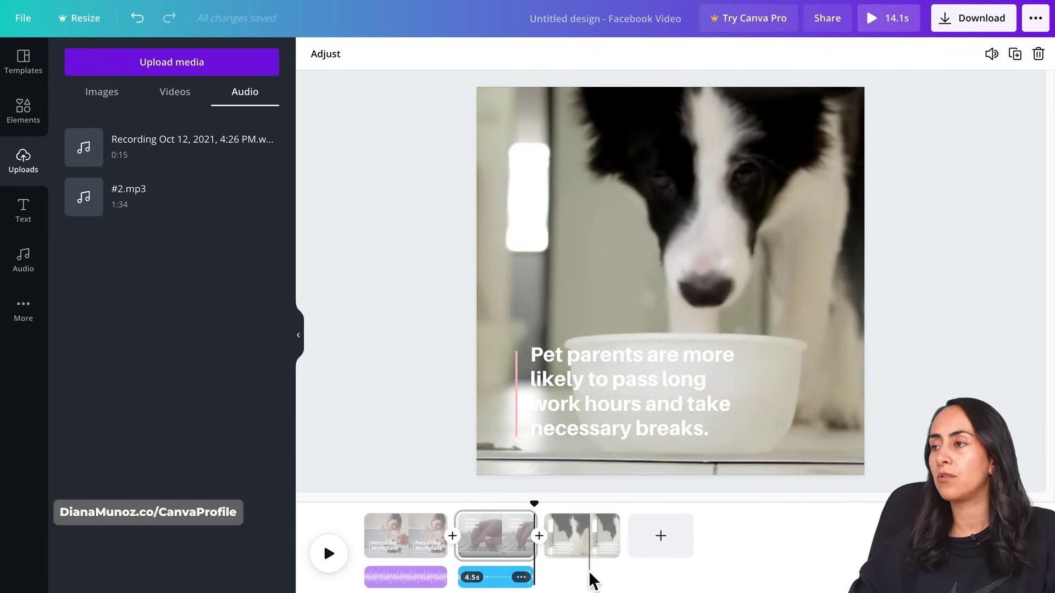
Add #2.mp3 again and trim this second clip to 4.5 s under the third page
click(203, 217)
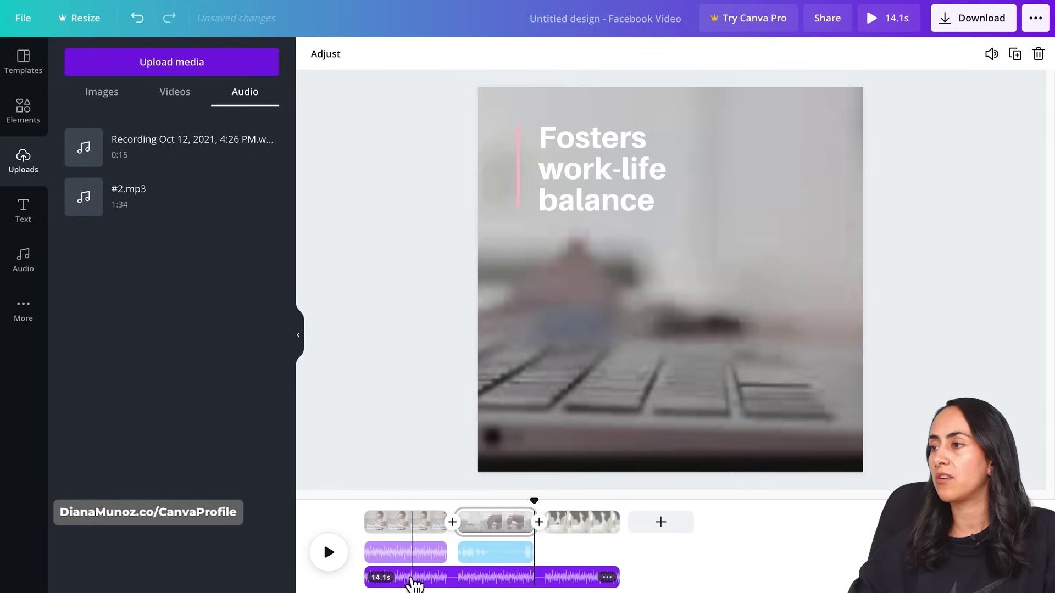
drag(374, 576, 538, 577)
click(582, 533)
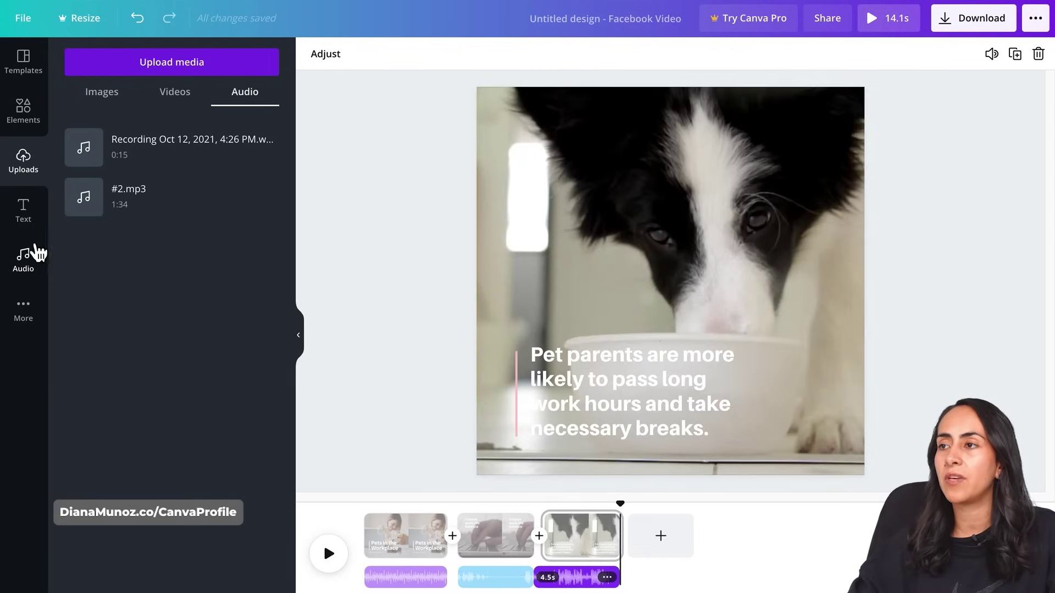
Browse the audio library and add the free song Happy Whistling Ukulele to the video
click(30, 268)
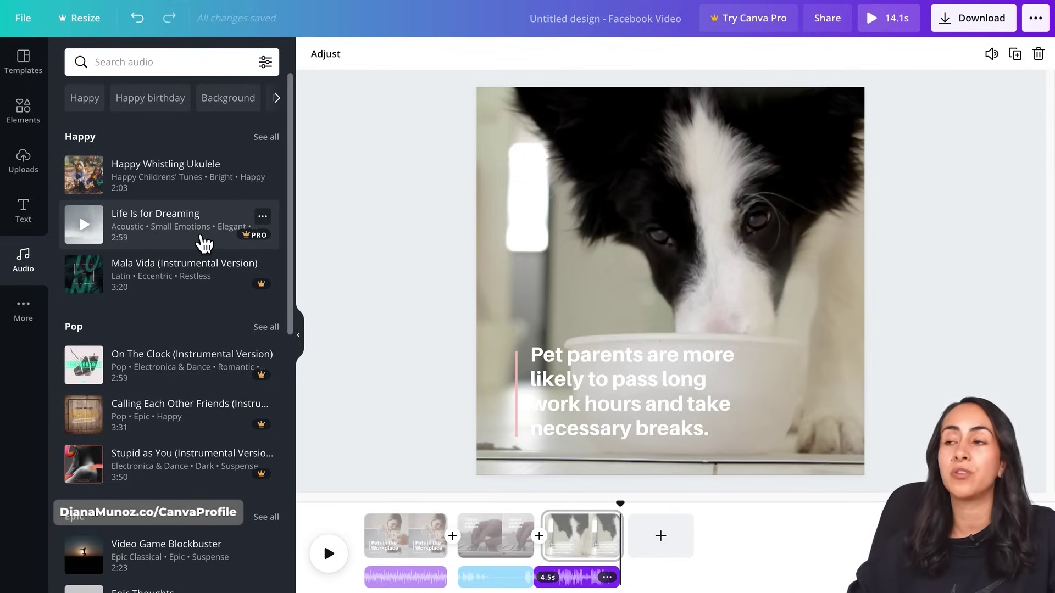
scroll(208, 280, down, 5)
scroll(208, 285, up, 5)
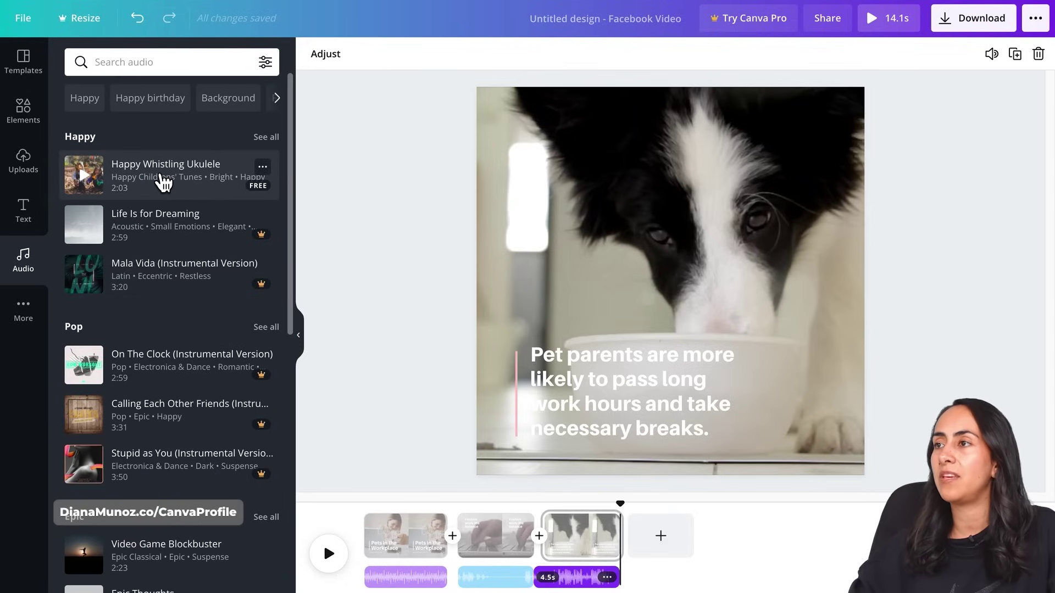
click(246, 196)
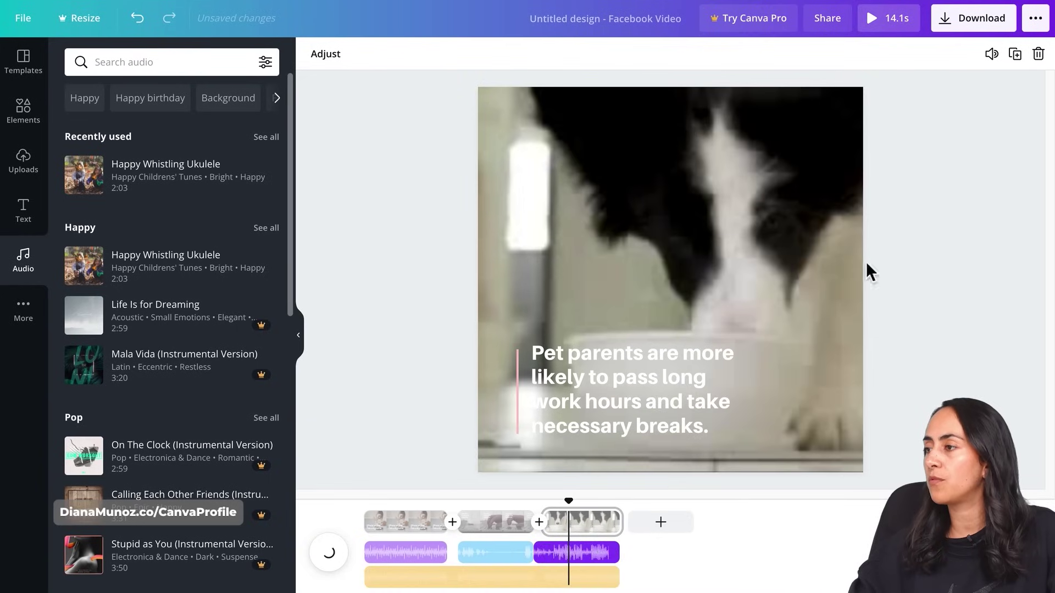
Trim the start of Happy Whistling Ukulele to the third page and remove the second #2.mp3 clip there
click(487, 574)
drag(375, 586, 535, 577)
mouse_move(456, 582)
mouse_down()
mouse_move(469, 575)
mouse_move(456, 582)
mouse_up()
click(448, 578)
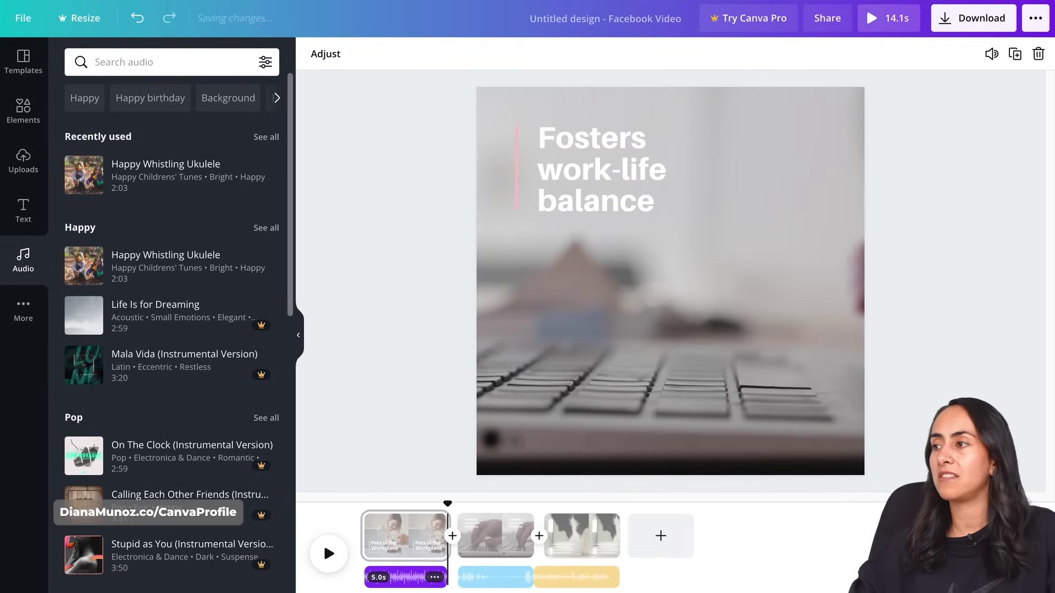
Play back parts of the timeline to check the separate audio clip on each page
drag(448, 503, 363, 533)
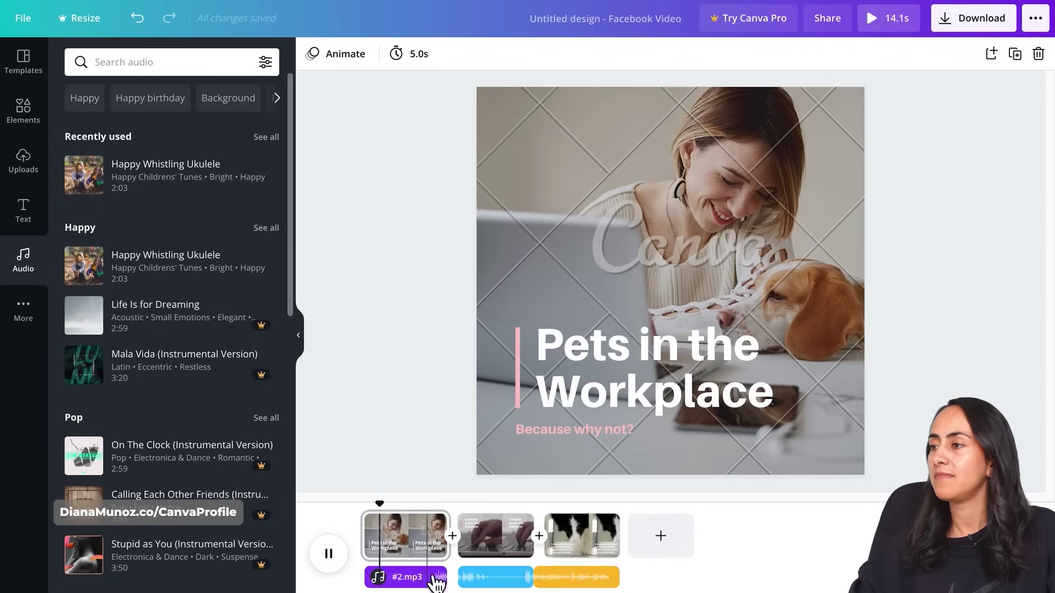
click(409, 516)
drag(409, 516, 455, 500)
click(329, 553)
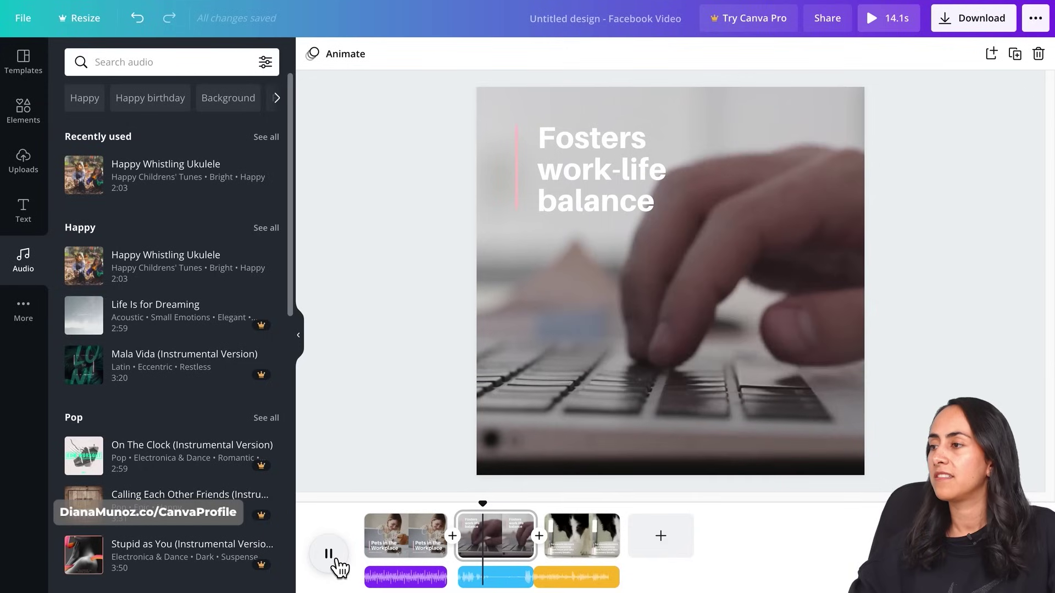
click(334, 559)
click(545, 516)
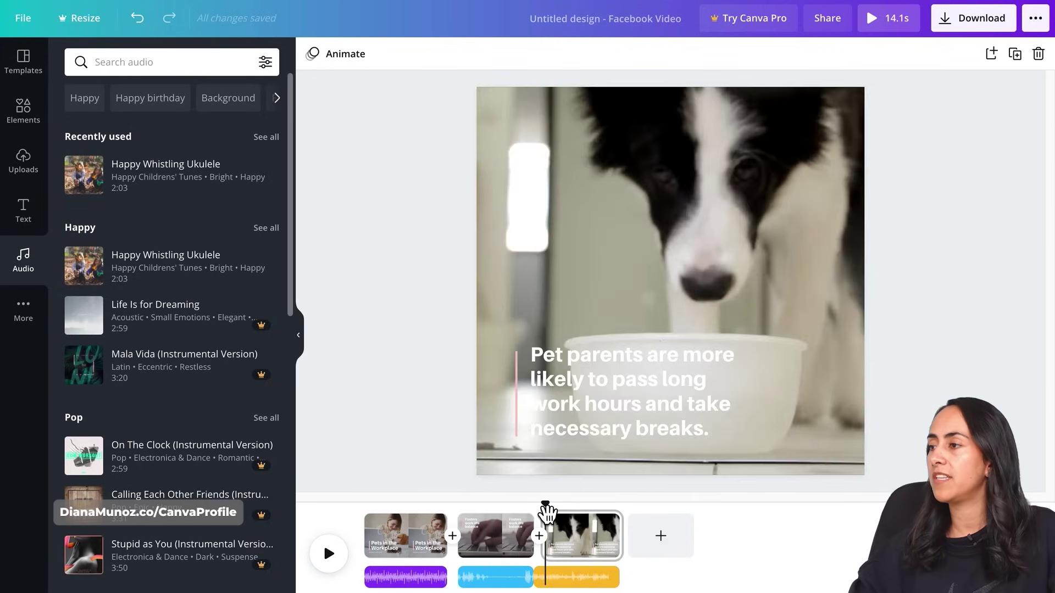